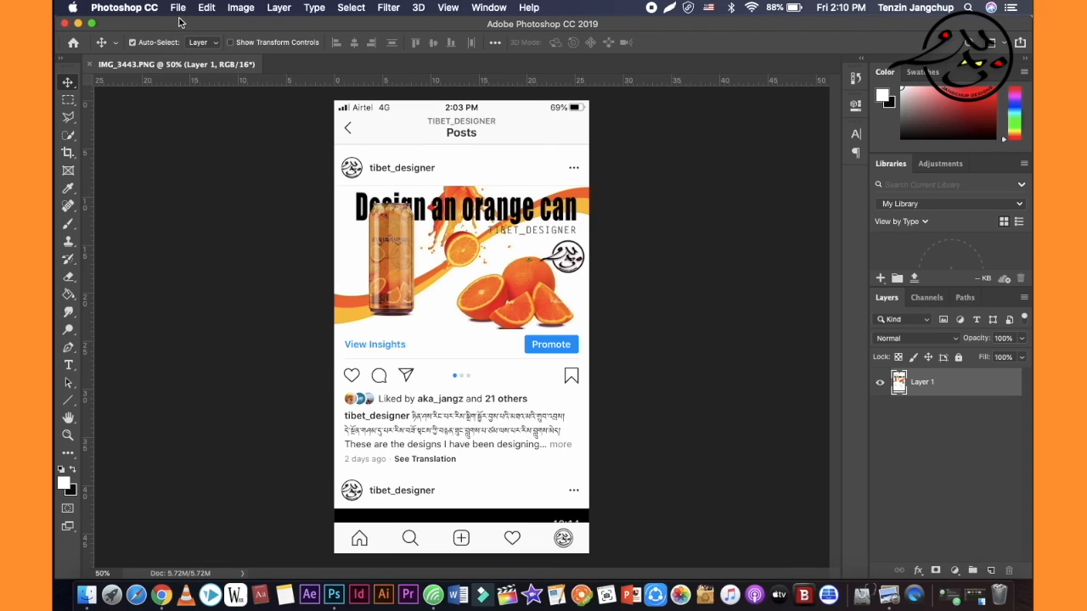
# Open fy.jpg from the Desktop as a second document.
pyautogui.click(179, 9)
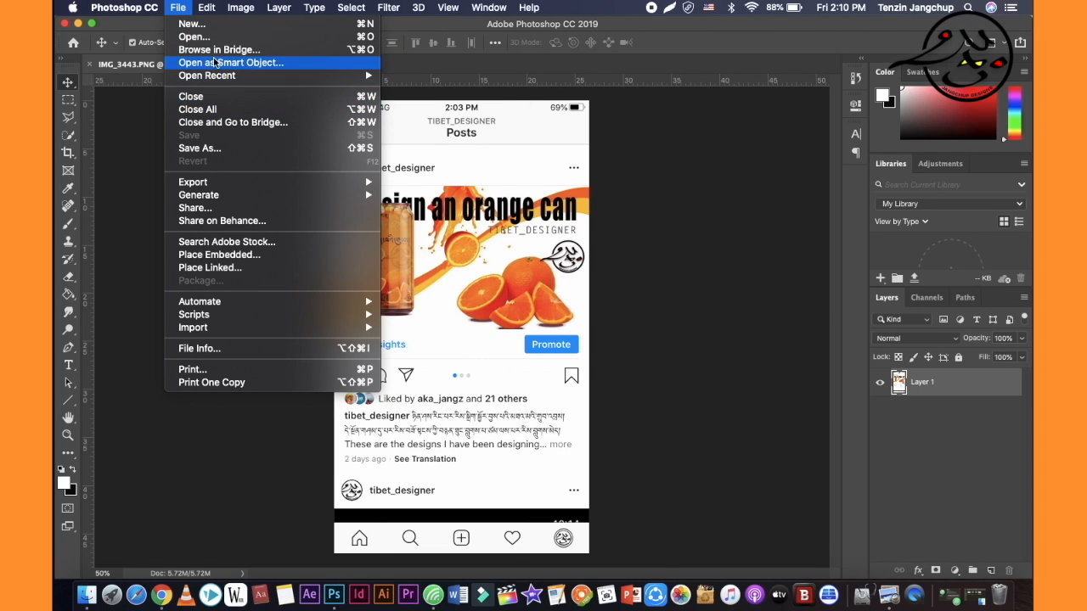
pyautogui.click(195, 37)
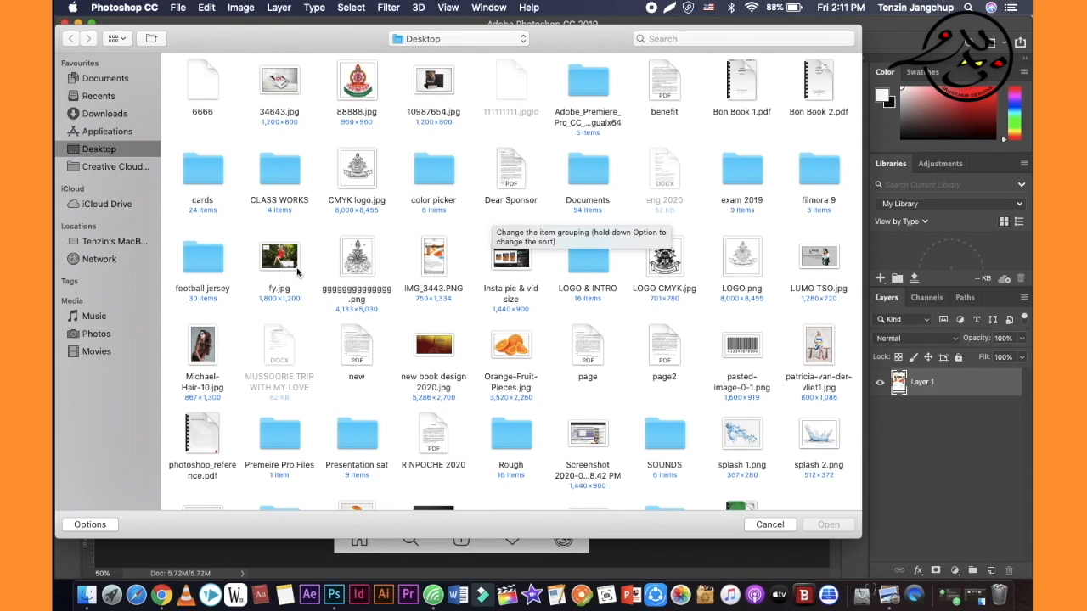
pyautogui.click(287, 264)
pyautogui.doubleClick(287, 264)
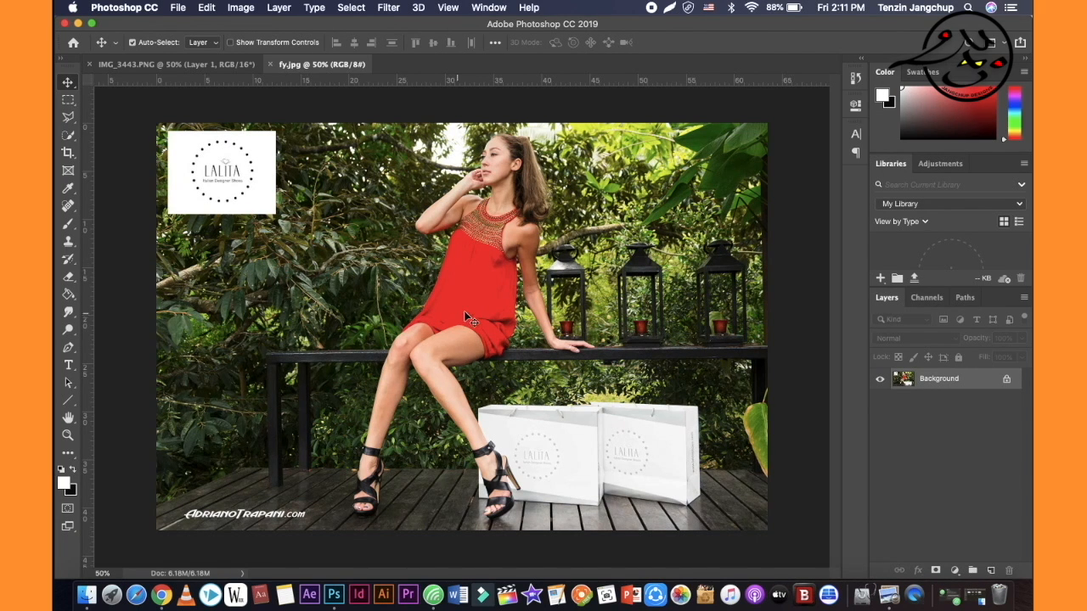
# Crop IMG_3443.PNG to the first post, from the top of its orange can picture down to the "2 days ago" line.
pyautogui.click(233, 67)
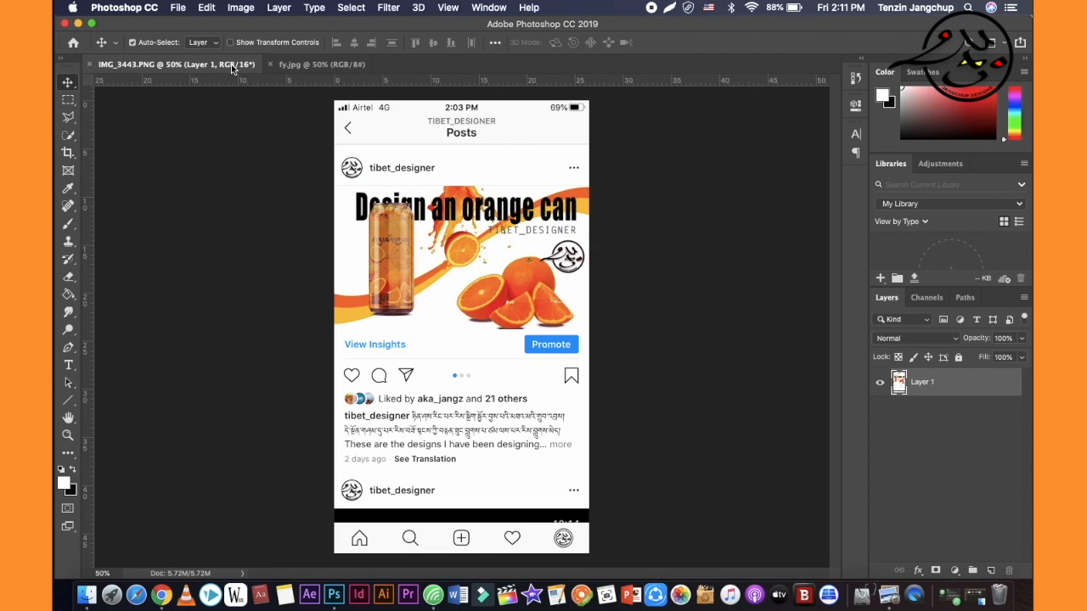
pyautogui.click(68, 154)
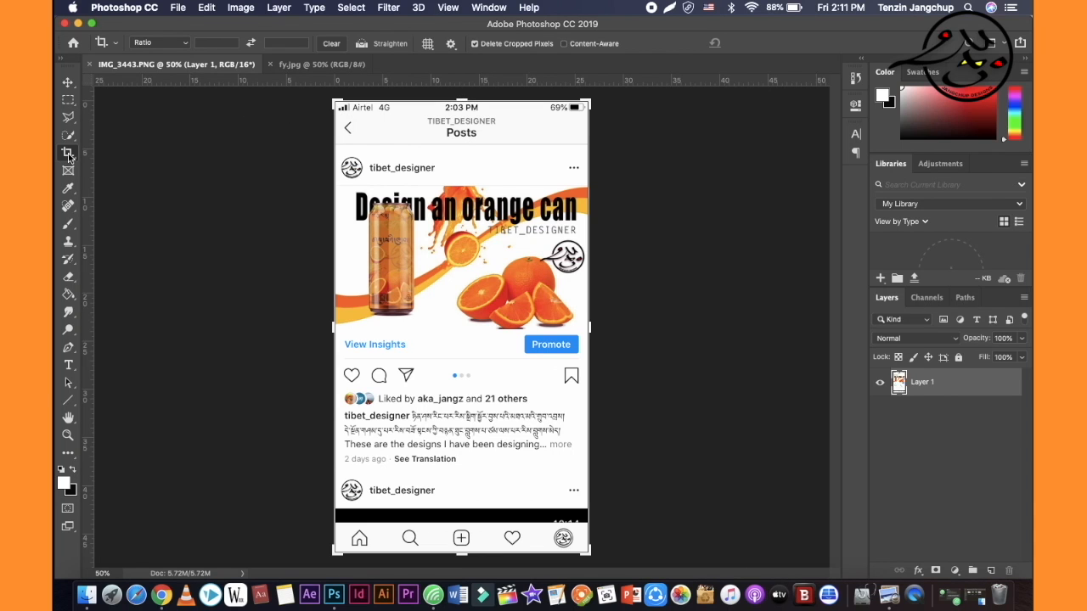
pyautogui.moveTo(462, 100); pyautogui.dragTo(464, 141)
pyautogui.moveTo(461, 514); pyautogui.dragTo(461, 473)
pyautogui.press('Return')
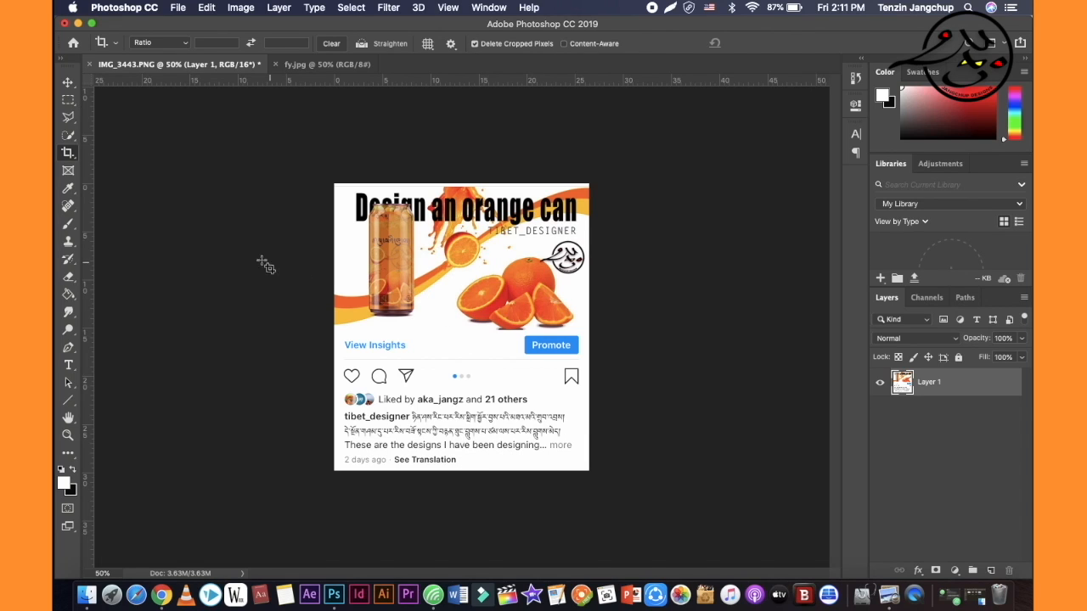
# Select the orange can picture and the View Insights/Promote row with the Rectangular Marquee Tool and delete them from Layer 1.
pyautogui.click(68, 101)
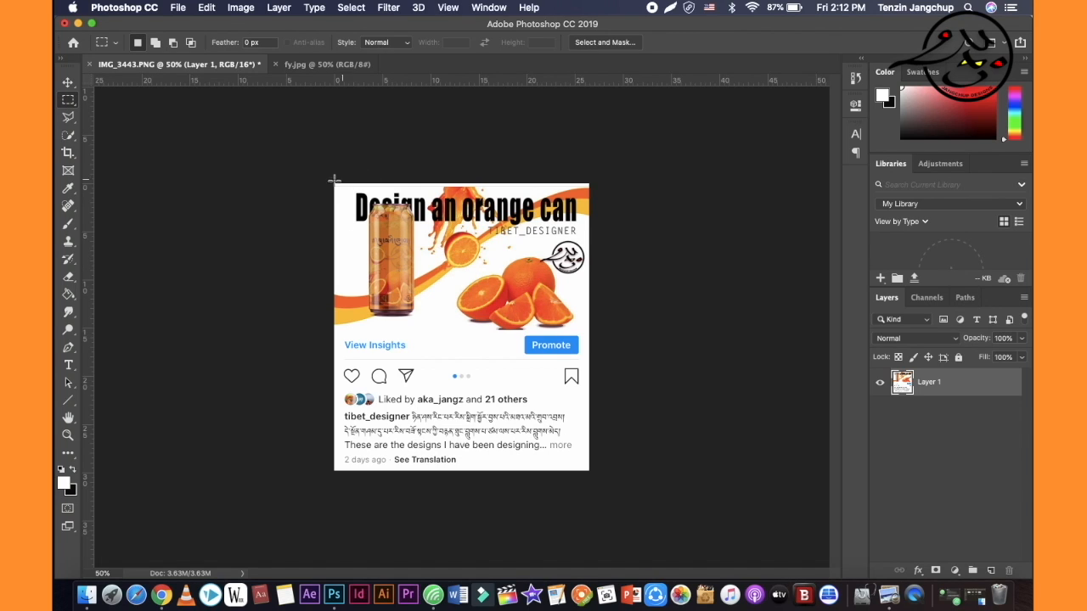
pyautogui.click(69, 102)
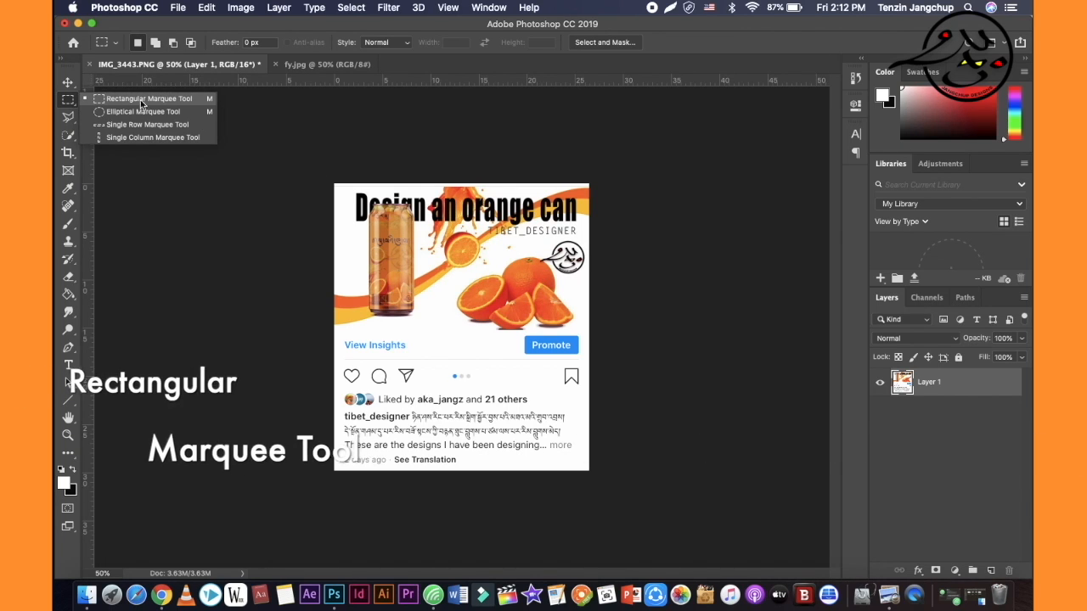
pyautogui.click(174, 101)
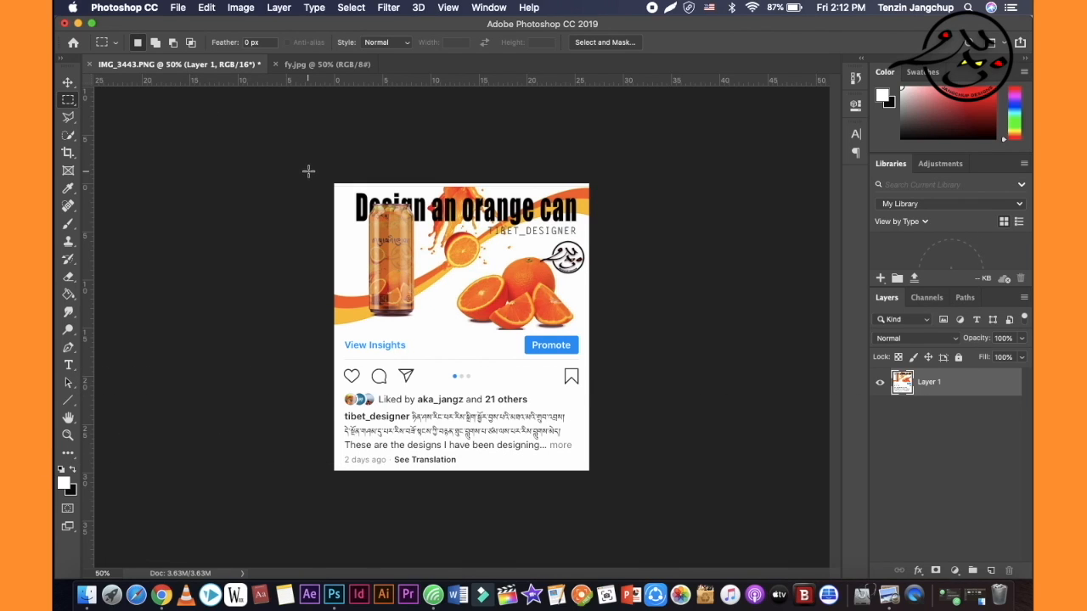
pyautogui.moveTo(335, 184); pyautogui.dragTo(611, 360)
pyautogui.press('Delete')
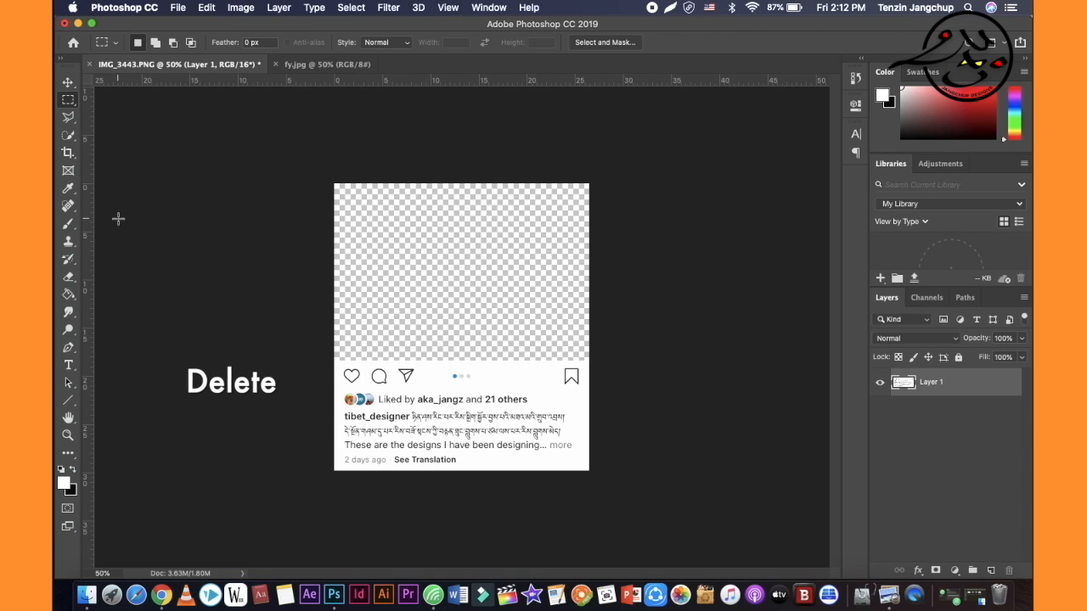
pyautogui.click(69, 84)
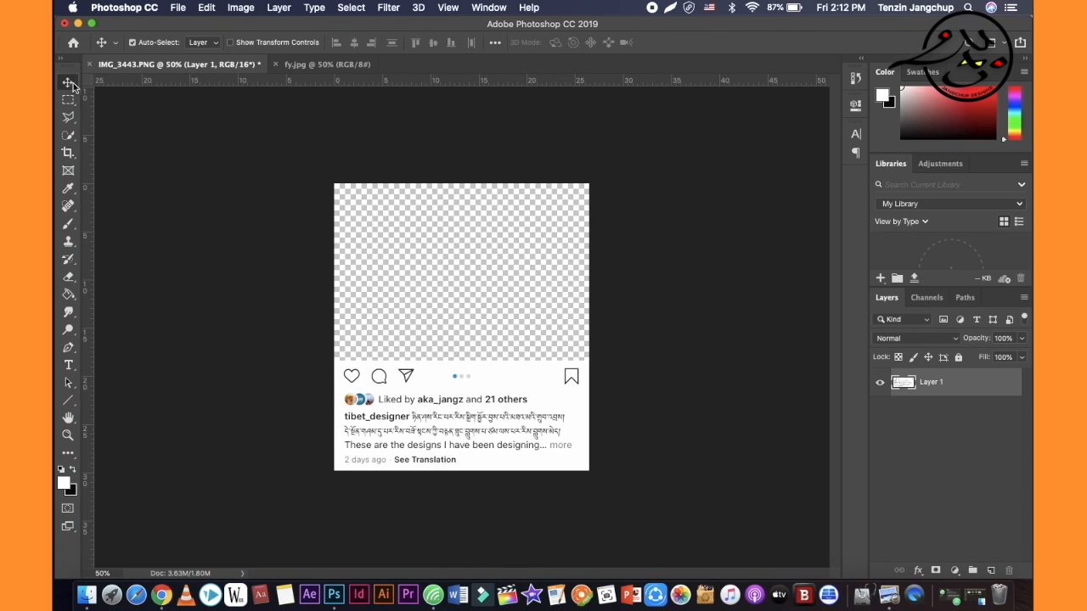
pyautogui.moveTo(431, 401)
pyautogui.mouseDown()
pyautogui.moveTo(431, 379)
pyautogui.moveTo(493, 347)
pyautogui.moveTo(439, 359)
pyautogui.moveTo(446, 379)
pyautogui.moveTo(431, 397)
pyautogui.mouseUp()
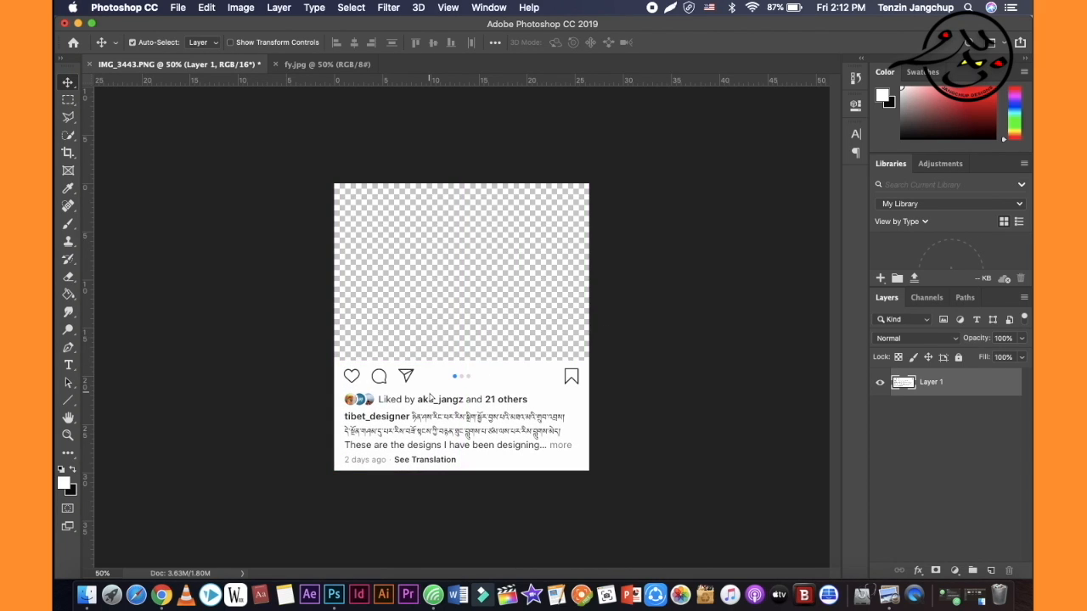
# In fy.jpg, select the woman with the Subject command and unlock the Background layer.
pyautogui.click(339, 70)
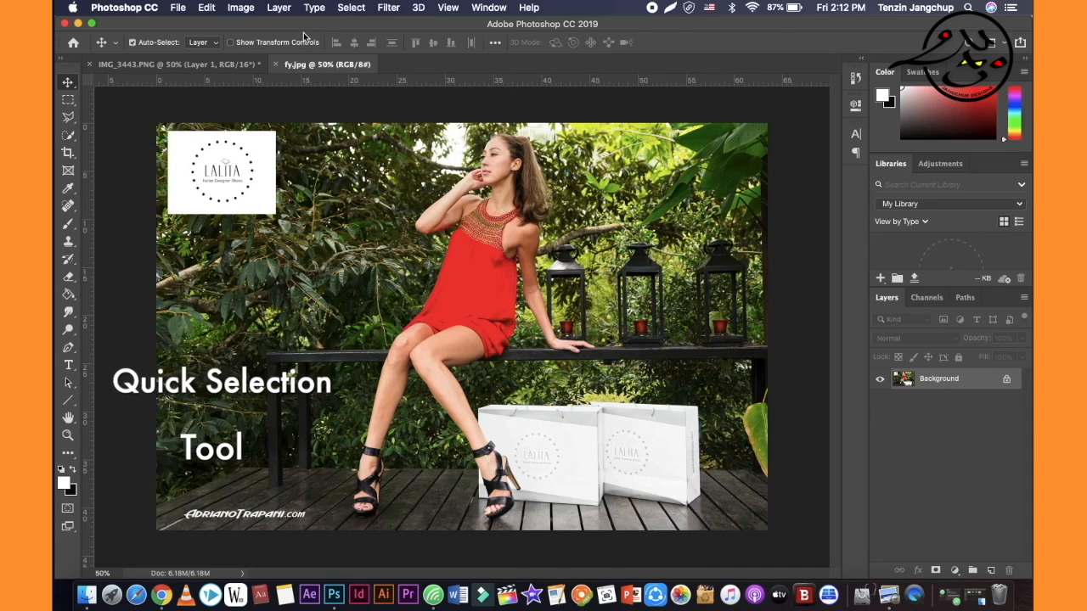
pyautogui.click(349, 9)
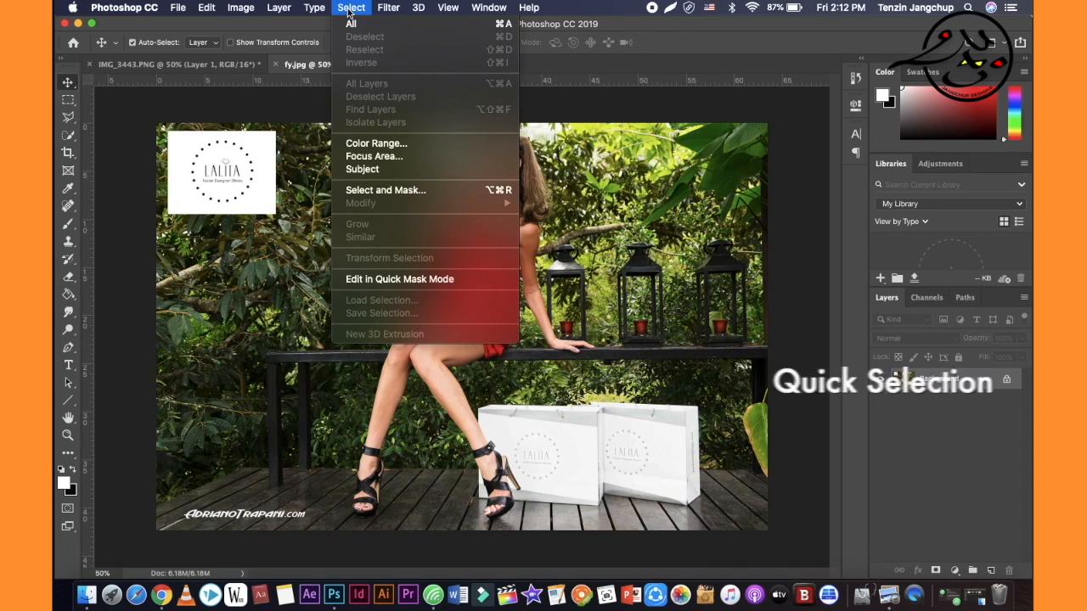
pyautogui.click(394, 170)
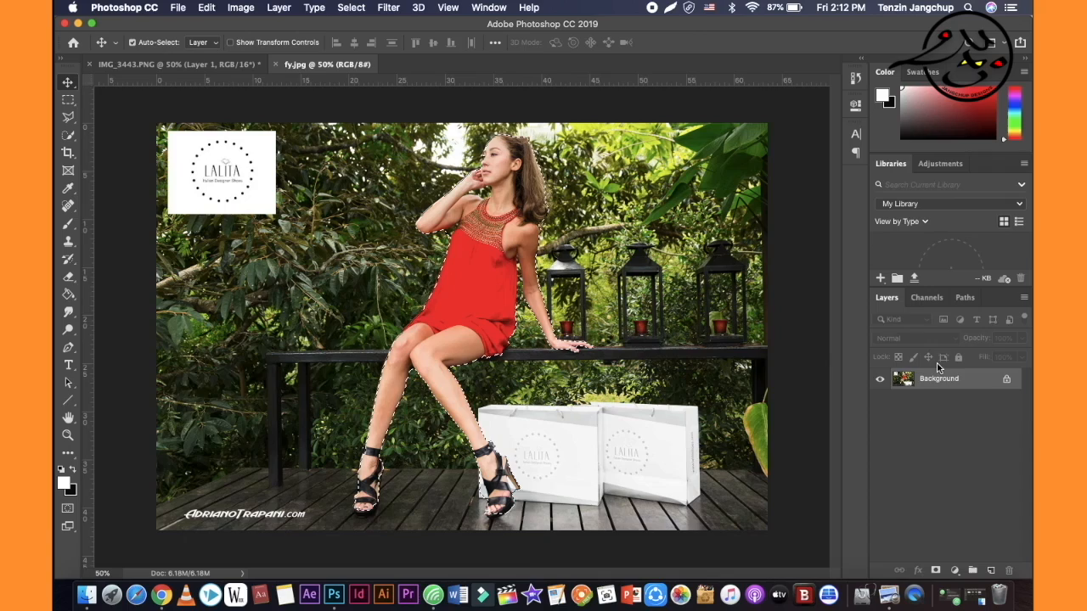
pyautogui.click(1007, 380)
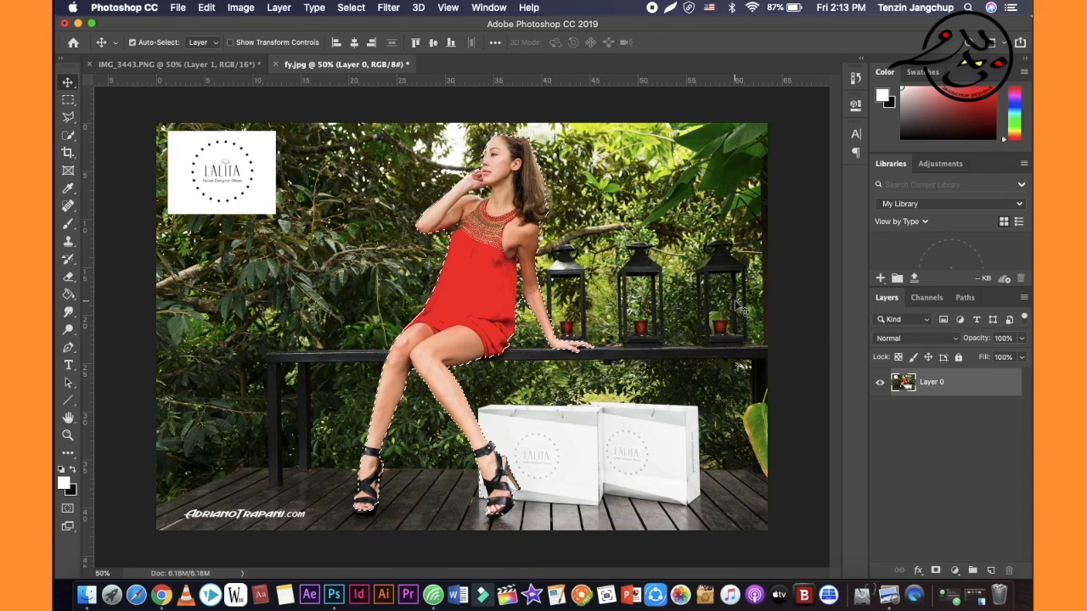
# Examine the selection outline around the woman's arms, hair, dress and shoes at close zoom.
pyautogui.scroll(2, 537, 315)
pyautogui.scroll(6, 537, 314)
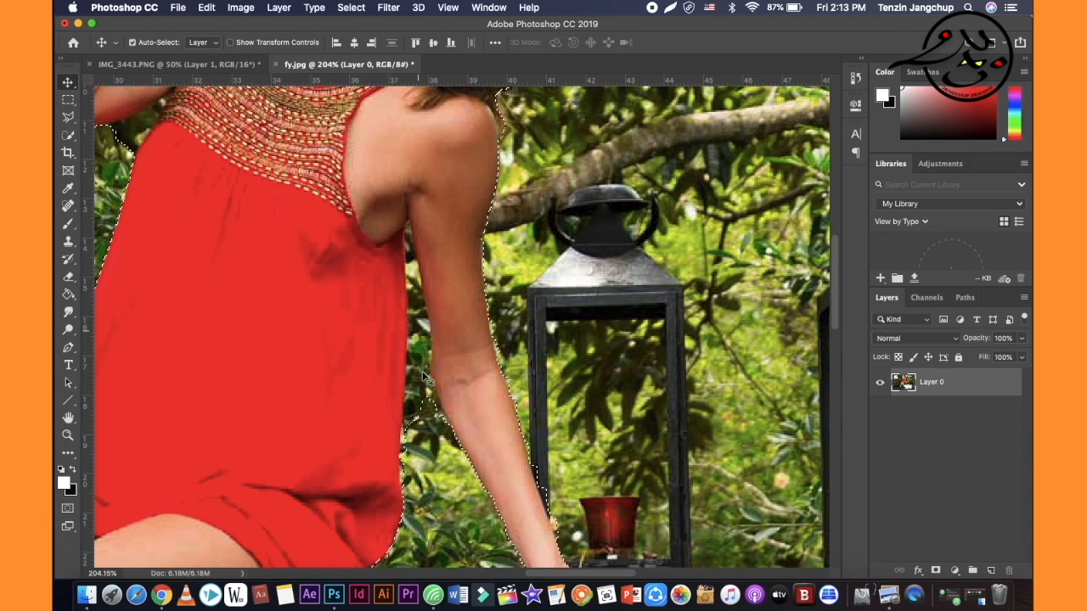
pyautogui.scroll(5, 427, 359)
pyautogui.hscroll(-5, 426, 359)
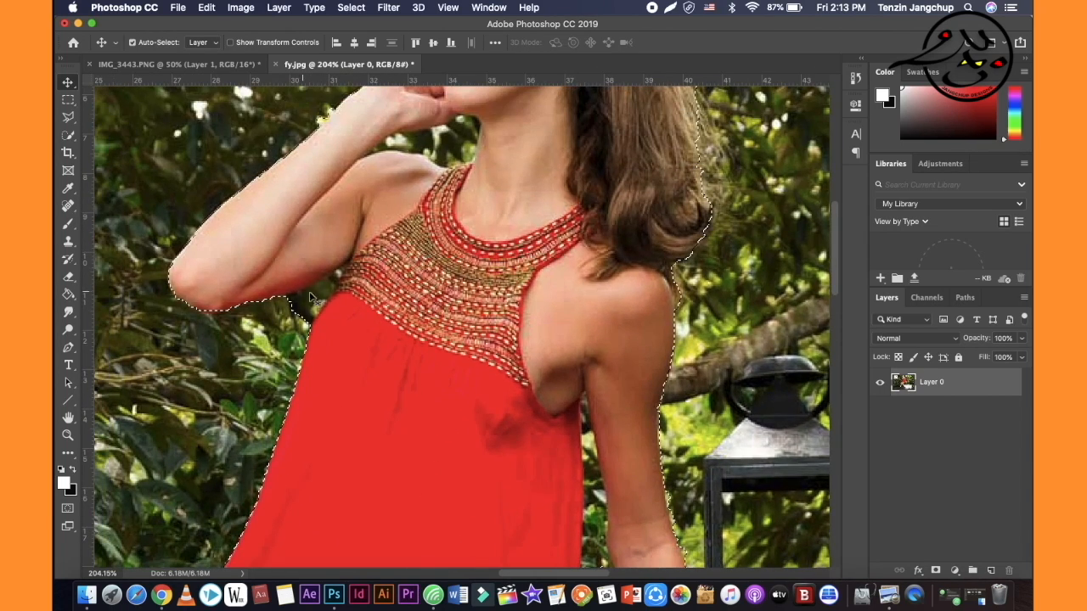
pyautogui.scroll(5, 299, 319)
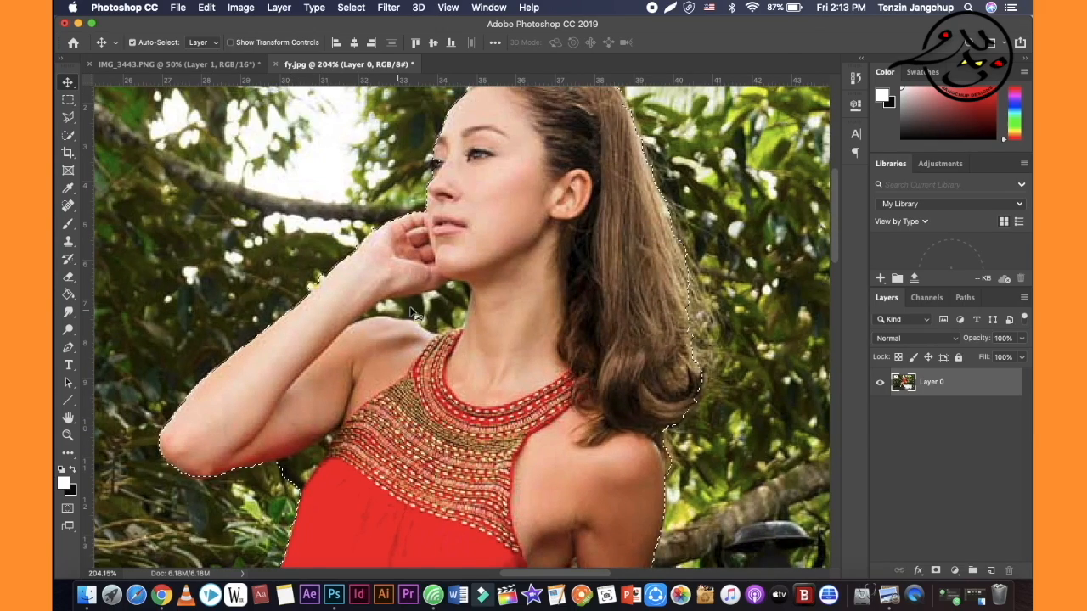
pyautogui.scroll(3, 437, 312)
pyautogui.hscroll(1, 437, 312)
pyautogui.scroll(3, 437, 313)
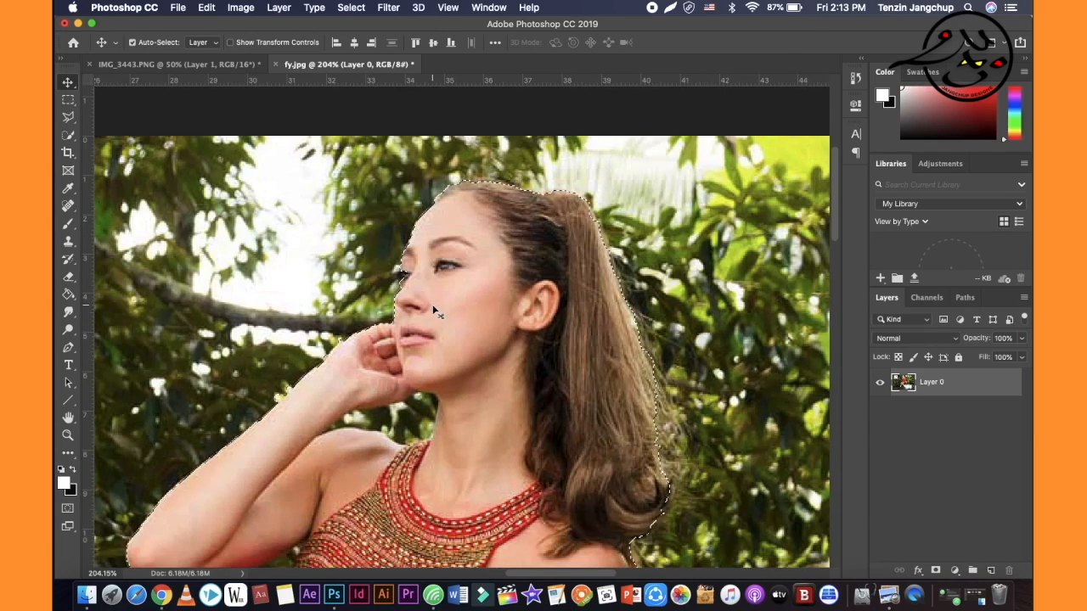
pyautogui.scroll(-15, 667, 317)
pyautogui.hscroll(-3, 645, 365)
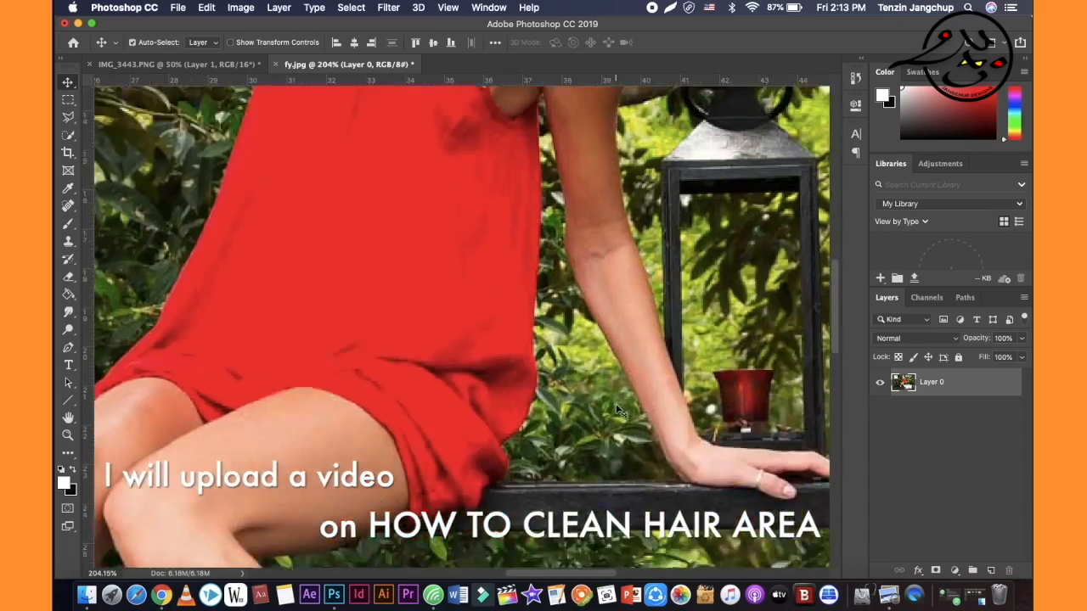
pyautogui.scroll(-10, 618, 409)
pyautogui.hscroll(3, 617, 409)
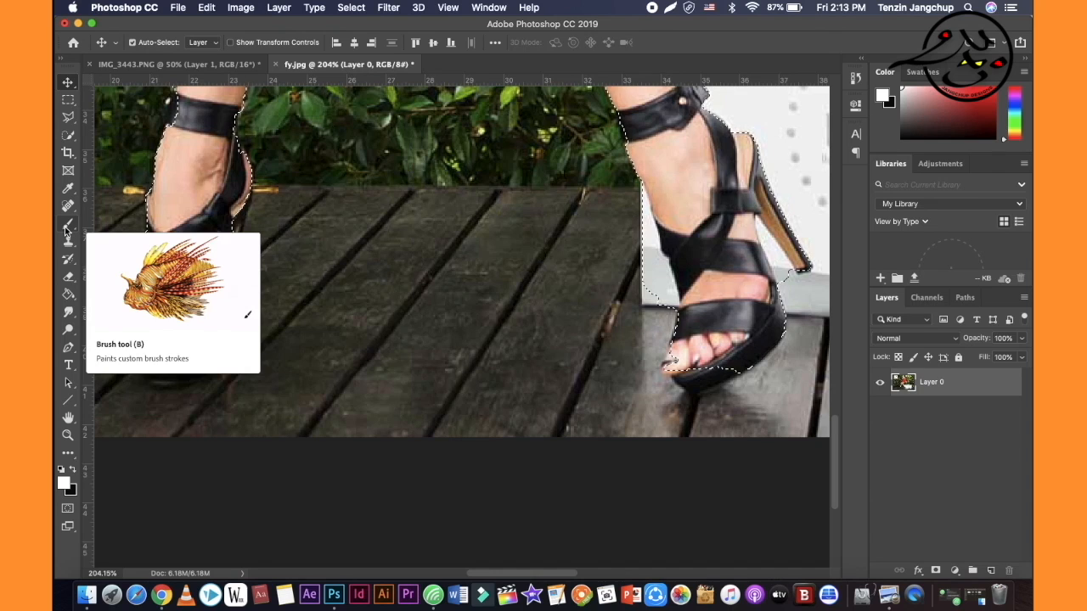
# Use the Quick Selection tool to subtract the wooden floor below the woman's shoe farther from the bags.
pyautogui.click(69, 136)
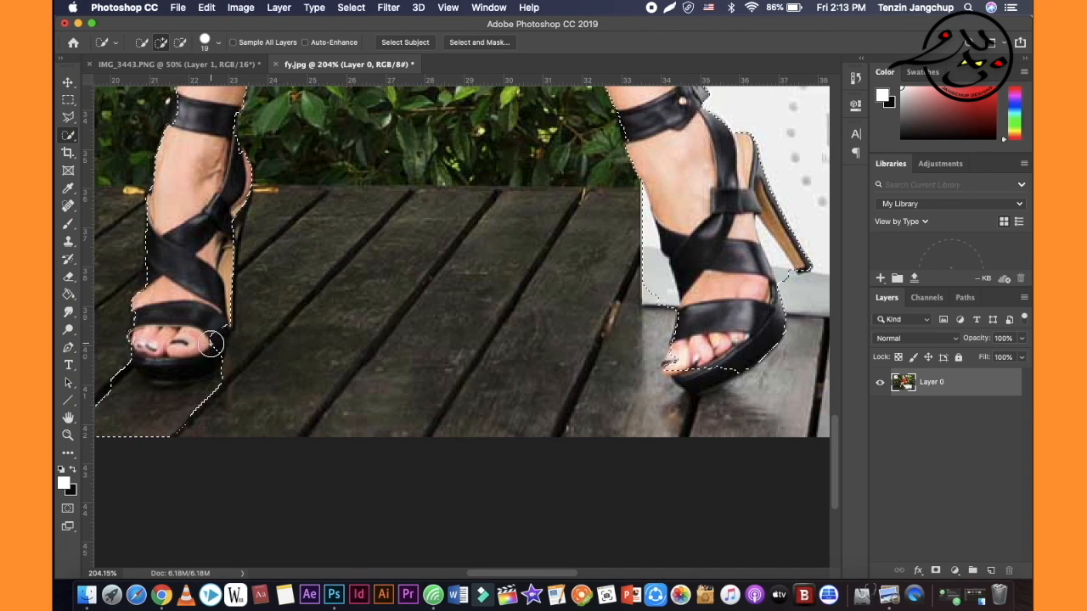
pyautogui.keyDown('alt'); pyautogui.click(182, 420); pyautogui.keyUp('alt')
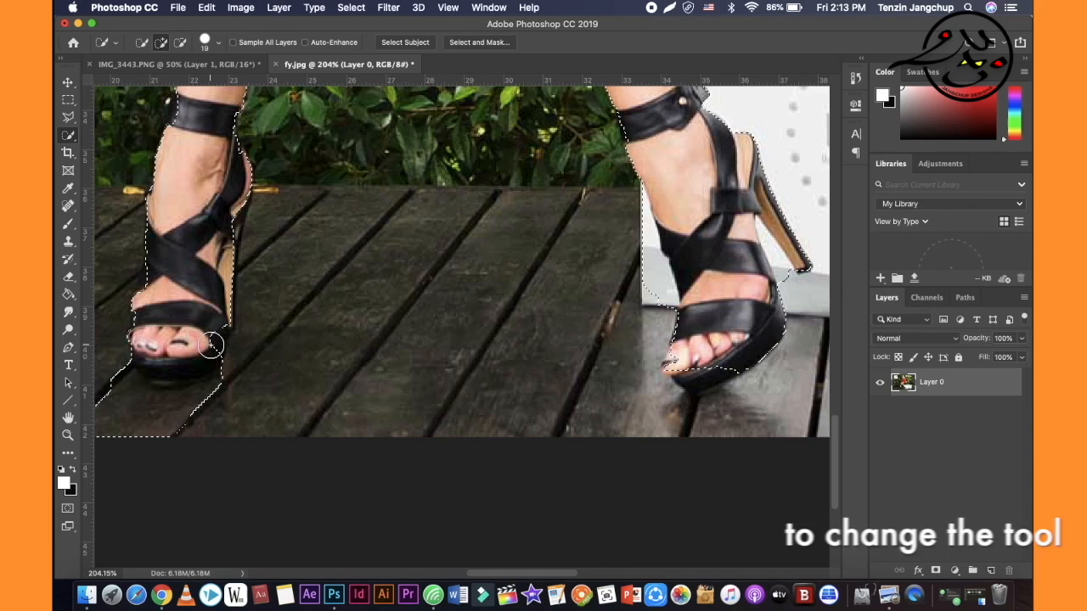
pyautogui.keyDown('alt'); pyautogui.click(199, 400); pyautogui.keyUp('alt')
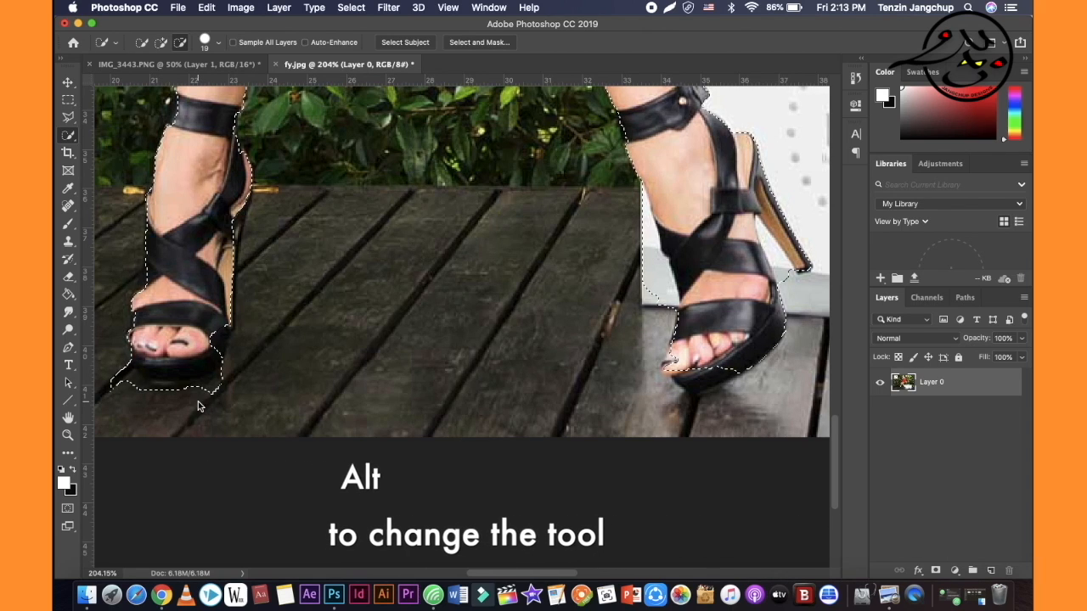
pyautogui.keyDown('alt'); pyautogui.click(218, 388); pyautogui.keyUp('alt')
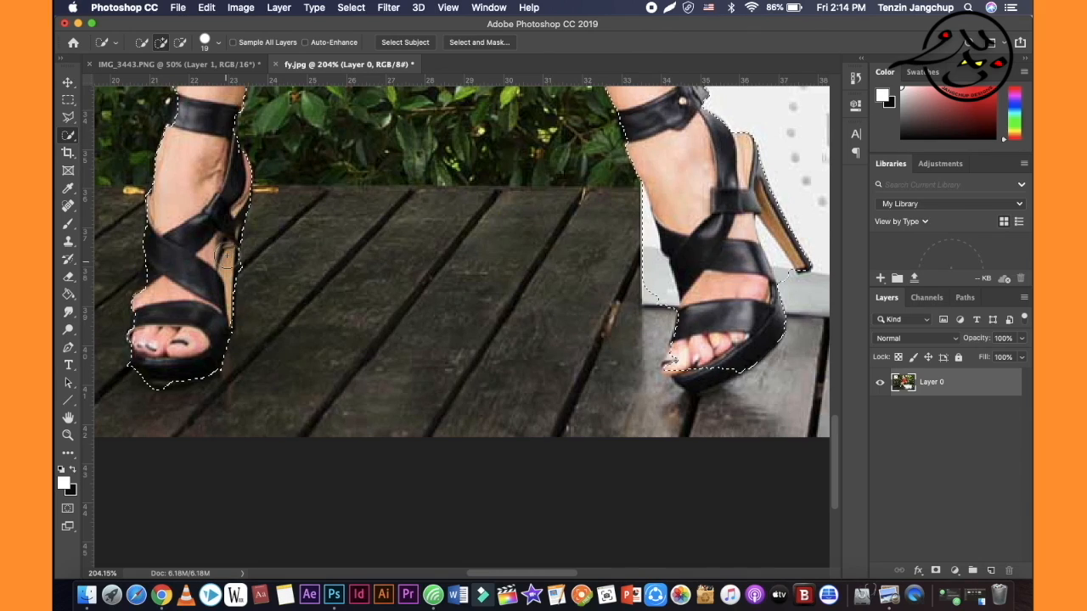
# Refine the selection around the shoe beside the white bag, adding its black sole and excluding the bag and floor.
pyautogui.scroll(10, 240, 180)
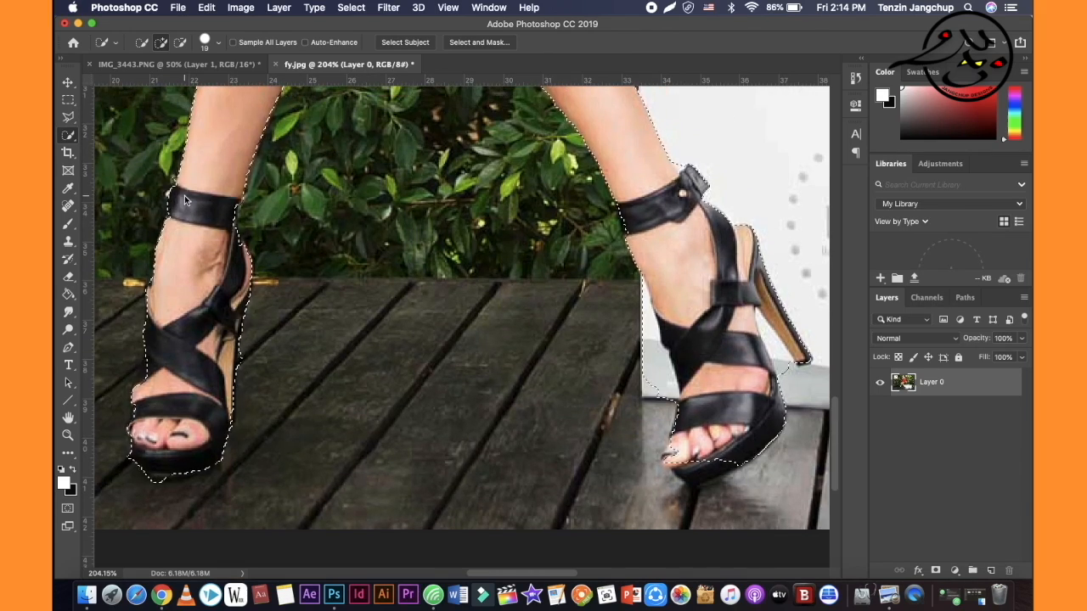
pyautogui.scroll(-10, 255, 136)
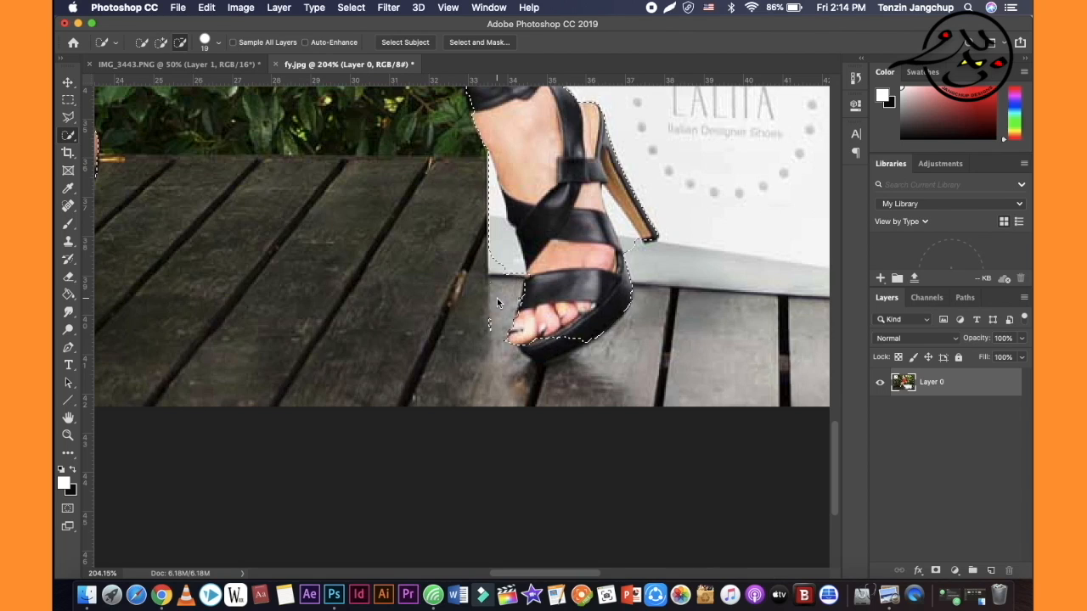
pyautogui.moveTo(548, 367)
pyautogui.mouseDown()
pyautogui.moveTo(551, 383)
pyautogui.moveTo(614, 371)
pyautogui.moveTo(620, 229)
pyautogui.mouseUp()
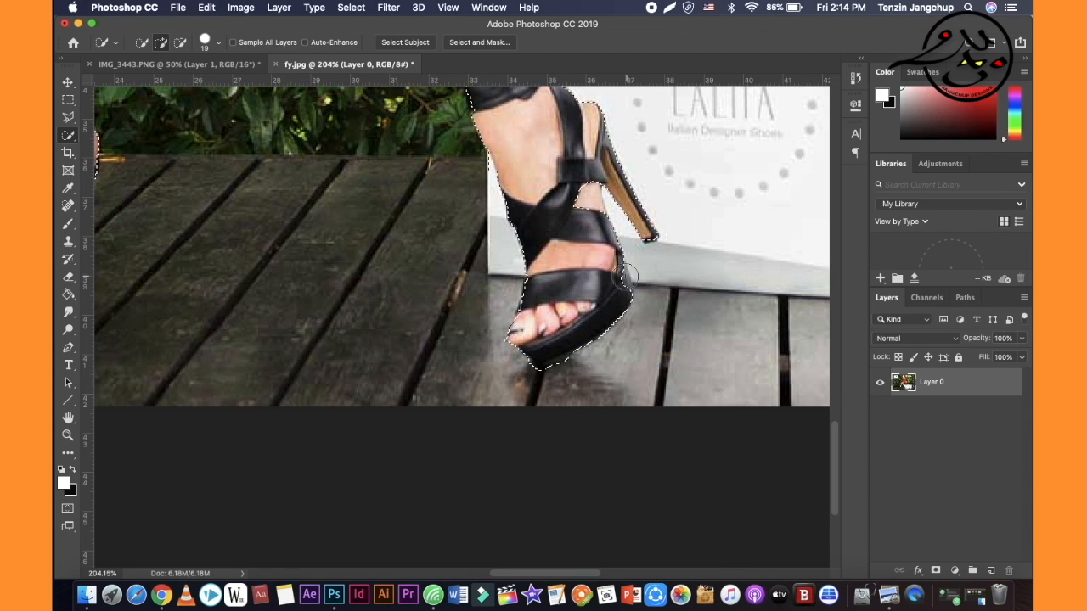
# Refine the selection between the red dress and the supporting arm, excluding the foliage gap up to the armpit.
pyautogui.scroll(4, 585, 156)
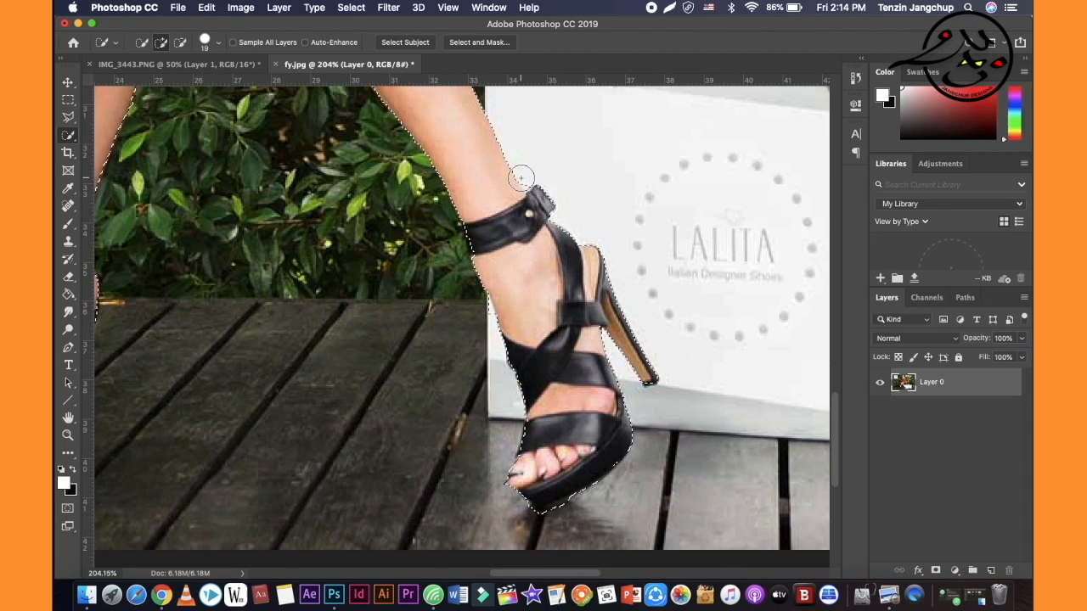
pyautogui.scroll(10, 521, 177)
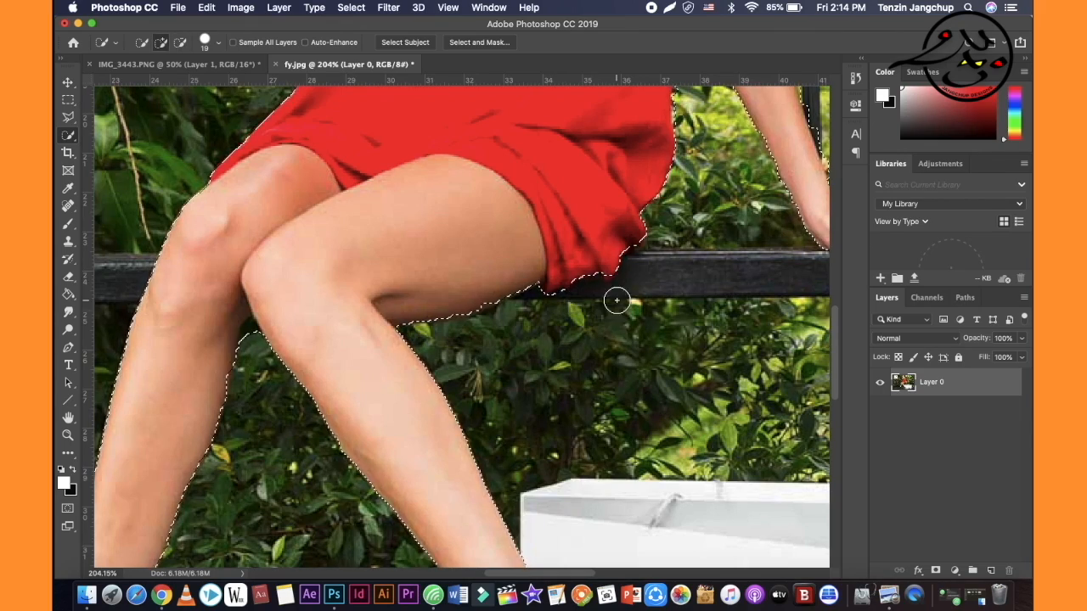
pyautogui.scroll(5, 597, 291)
pyautogui.hscroll(4, 597, 292)
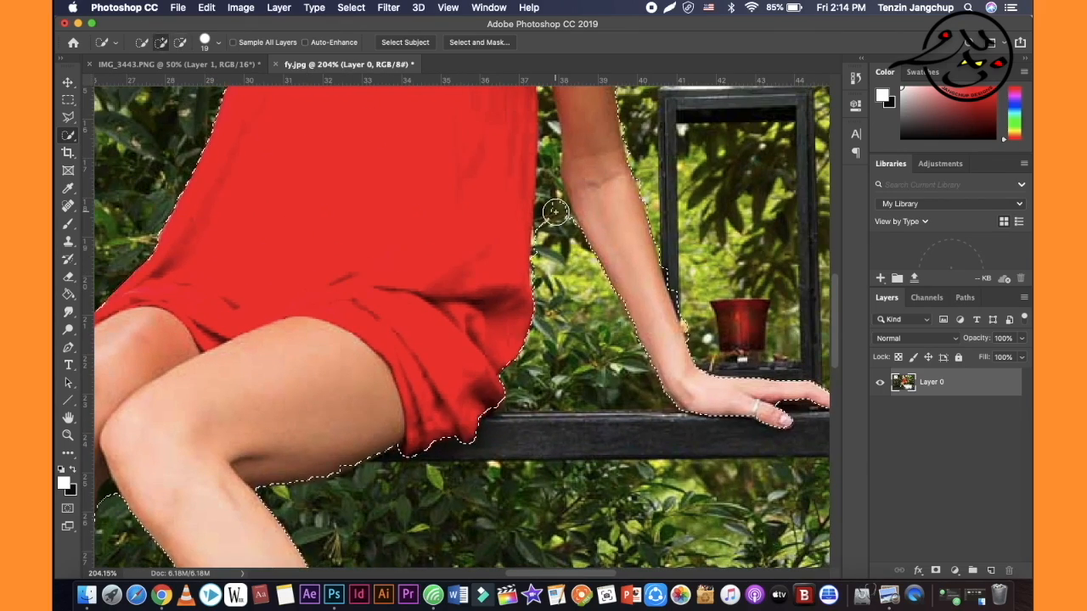
pyautogui.scroll(2, 548, 183)
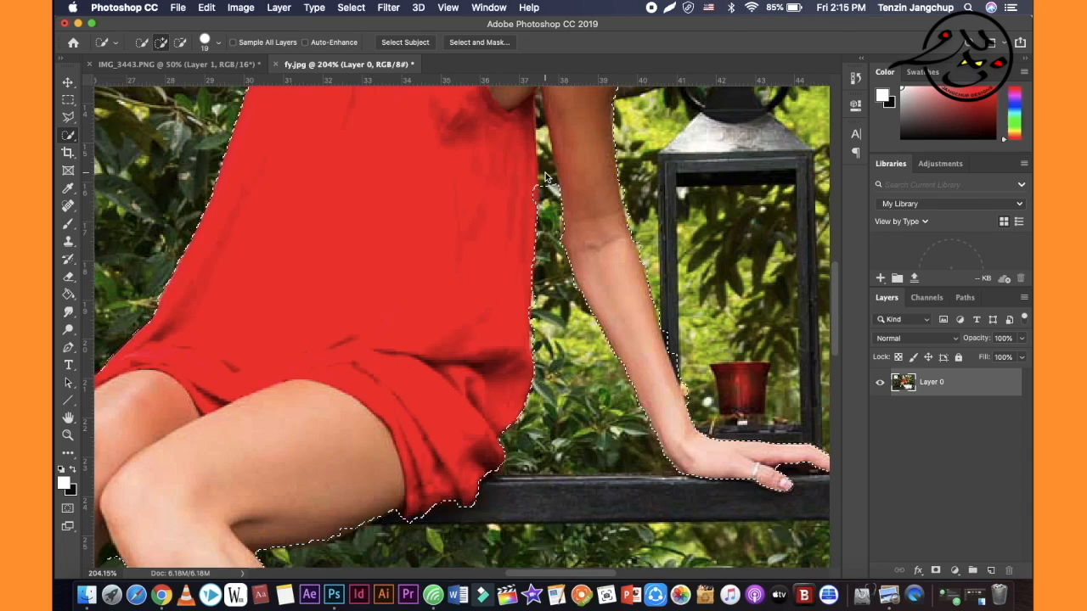
pyautogui.scroll(3, 530, 178)
pyautogui.moveTo(512, 222); pyautogui.dragTo(514, 302)
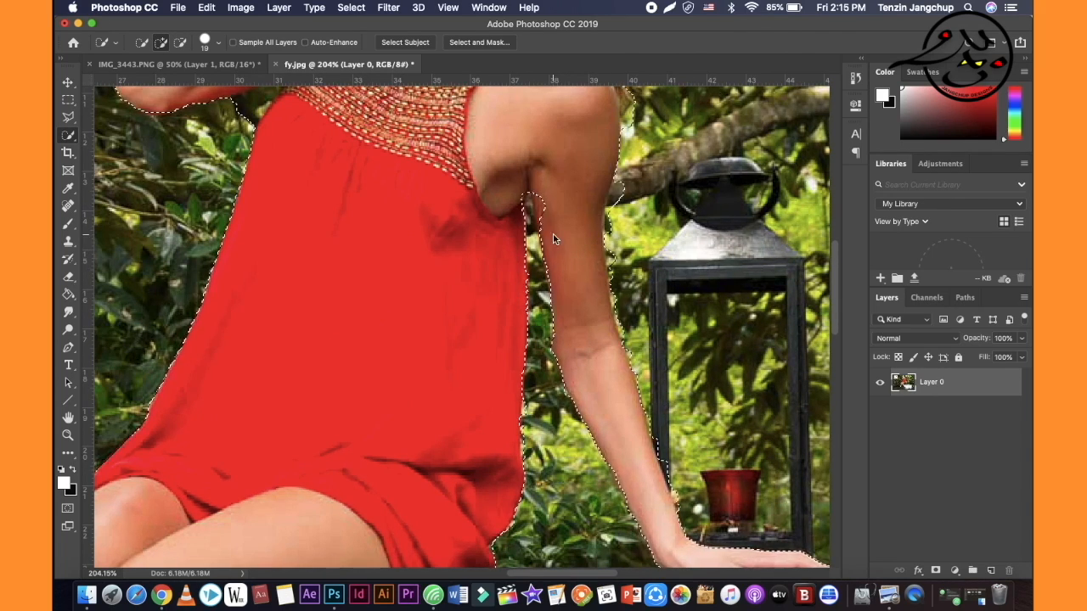
pyautogui.click(546, 203)
# Subtract the strip of lantern and background along the outer edge of the supporting forearm from the selection.
pyautogui.keyDown('alt'); pyautogui.click(668, 460); pyautogui.keyUp('alt')
pyautogui.scroll(-4, 720, 519)
pyautogui.scroll(4, 628, 356)
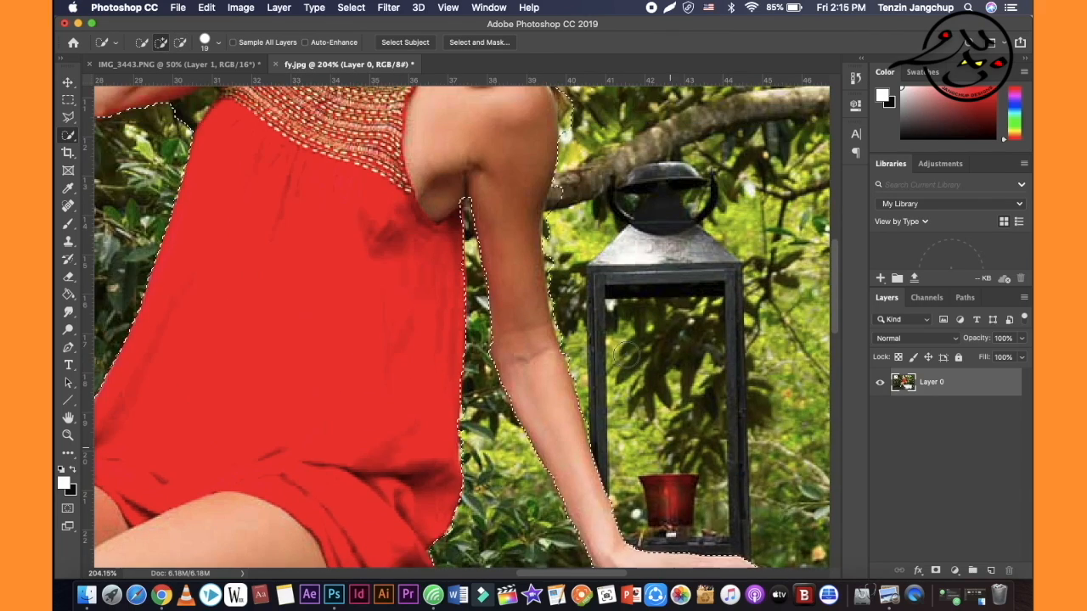
# Subtract the background along the supporting upper arm's outer edge and the foliage between the raised elbow and the dress from the selection.
pyautogui.keyDown('alt'); pyautogui.click(559, 271); pyautogui.keyUp('alt')
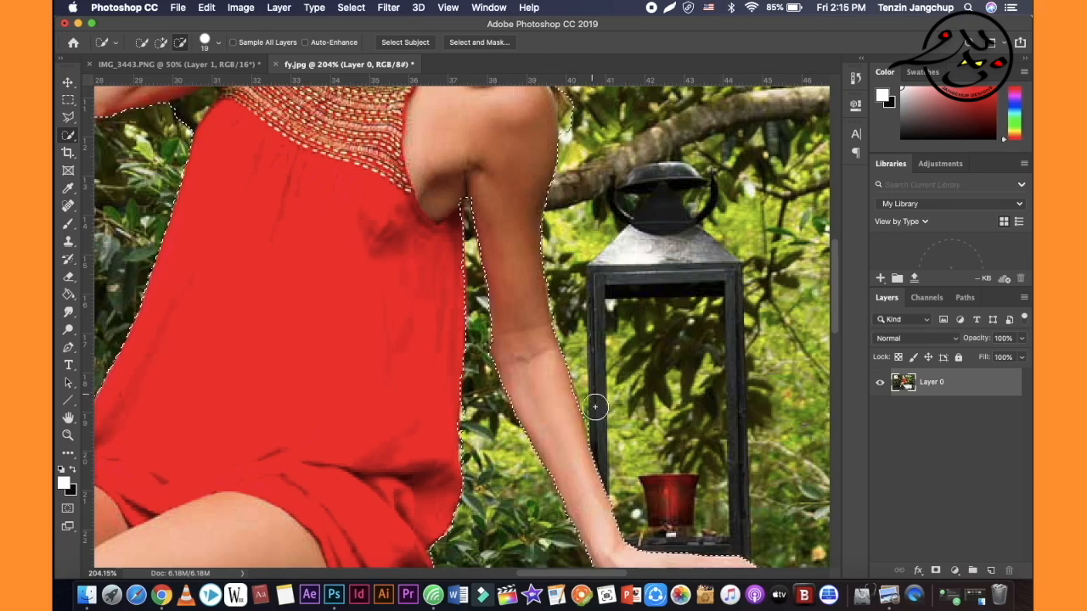
pyautogui.scroll(5, 595, 408)
pyautogui.keyDown('alt'); pyautogui.click(577, 247); pyautogui.keyUp('alt')
pyautogui.scroll(2, 576, 244)
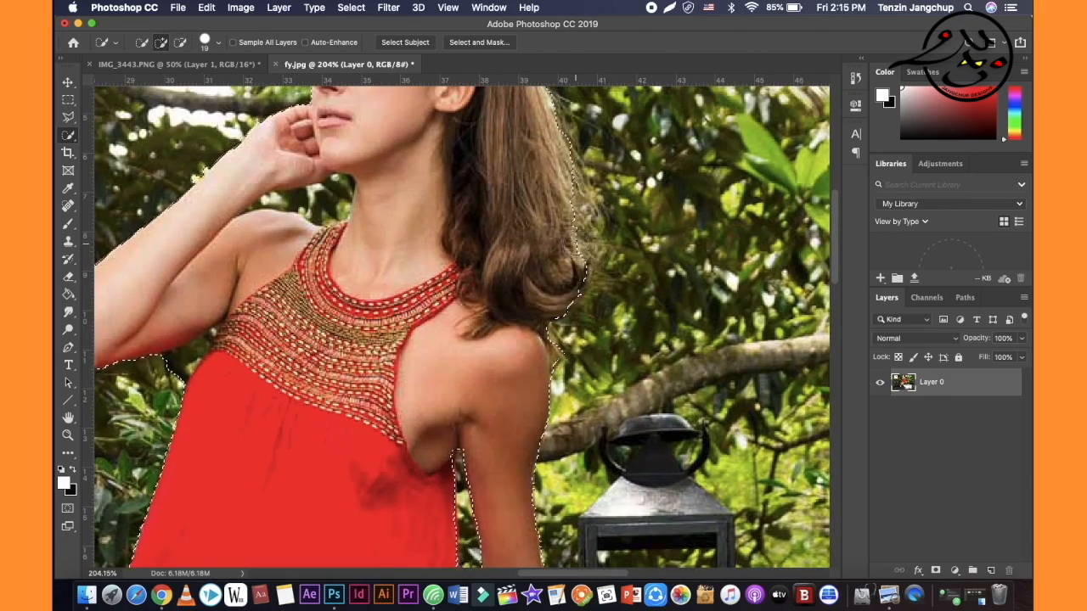
pyautogui.scroll(5, 578, 255)
pyautogui.moveTo(363, 385); pyautogui.dragTo(403, 360)
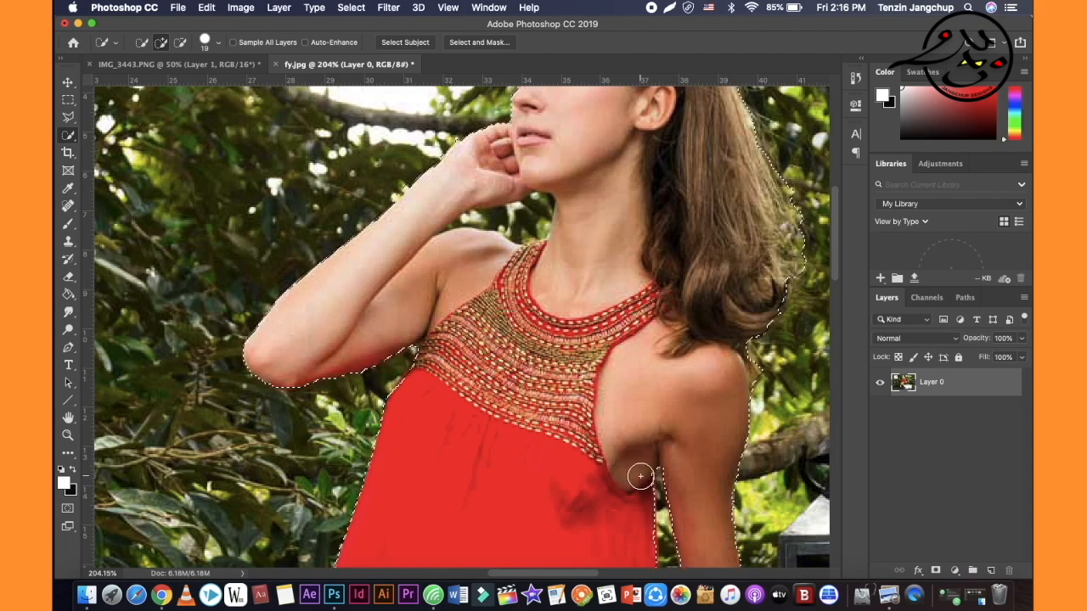
# Add a layer mask from the finished selection of the woman to hide the garden background.
pyautogui.scroll(-5, 638, 473)
pyautogui.scroll(-5, 643, 388)
pyautogui.scroll(10, 510, 470)
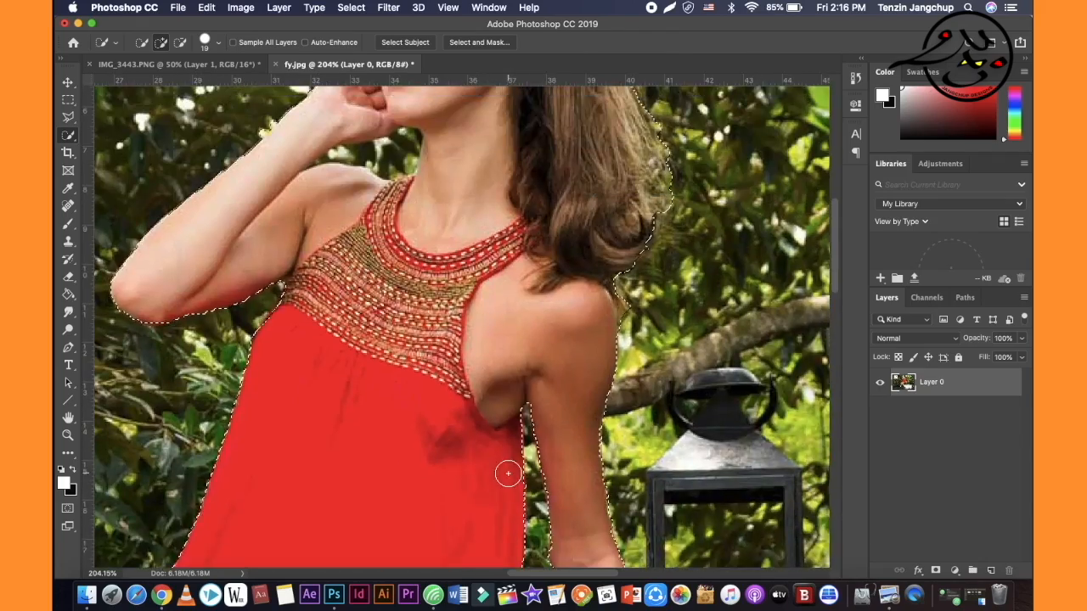
pyautogui.scroll(-5, 662, 481)
pyautogui.scroll(-3, 662, 481)
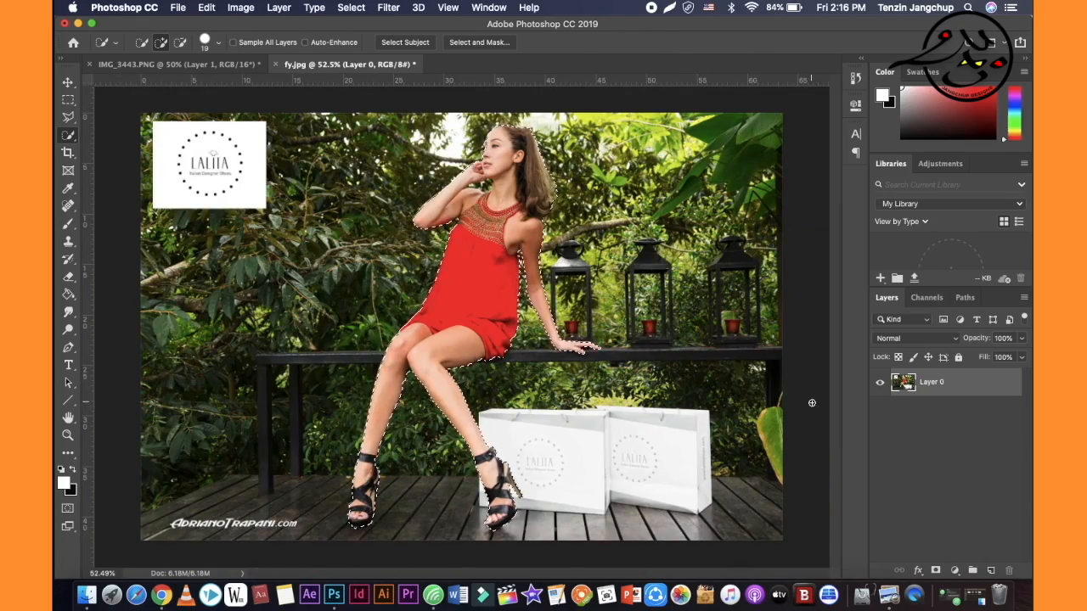
pyautogui.click(936, 570)
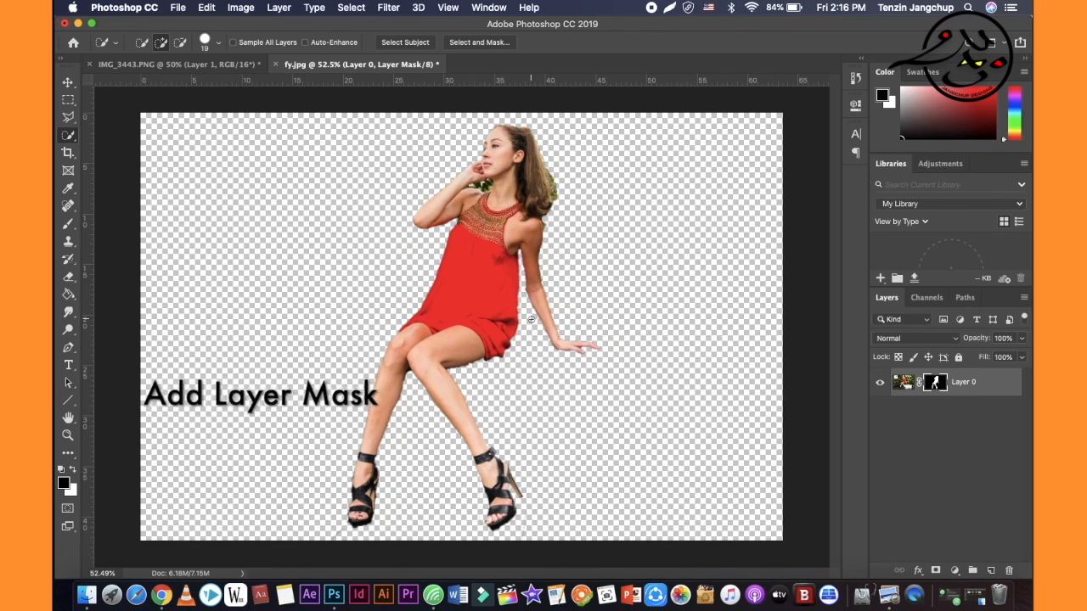
# Open the woman's layer mask in Select and Mask and set the edge detection radius to 2 px.
pyautogui.scroll(2, 486, 227)
pyautogui.scroll(3, 486, 227)
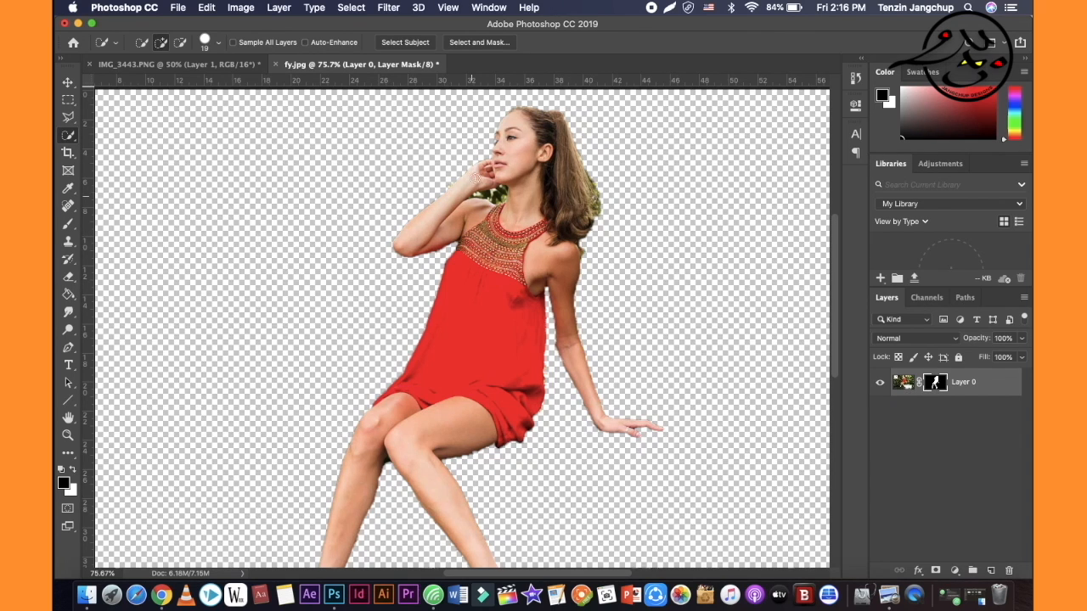
pyautogui.click(351, 7)
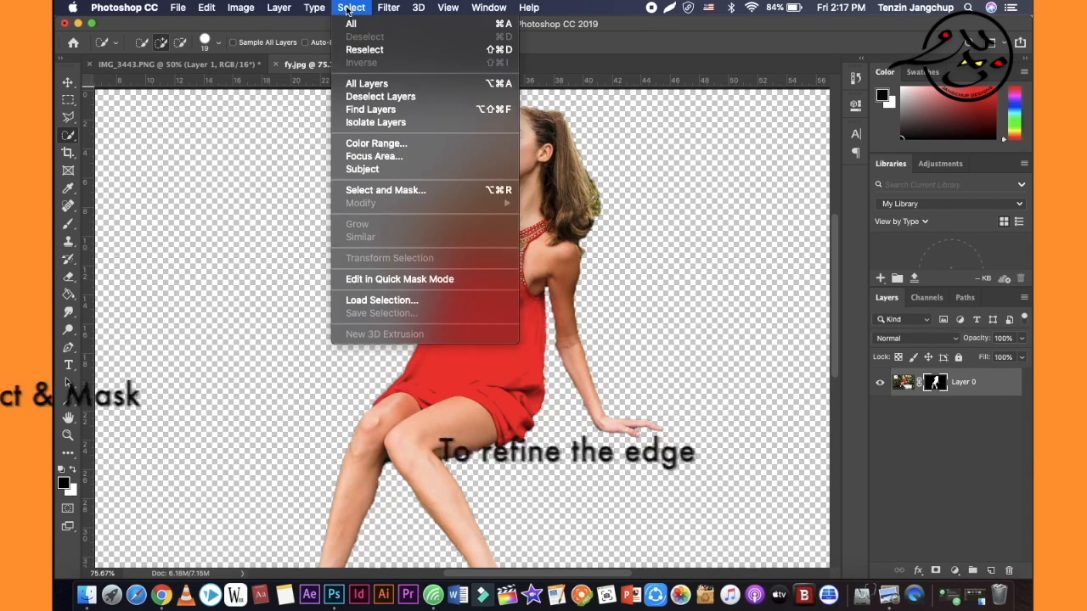
pyautogui.click(392, 191)
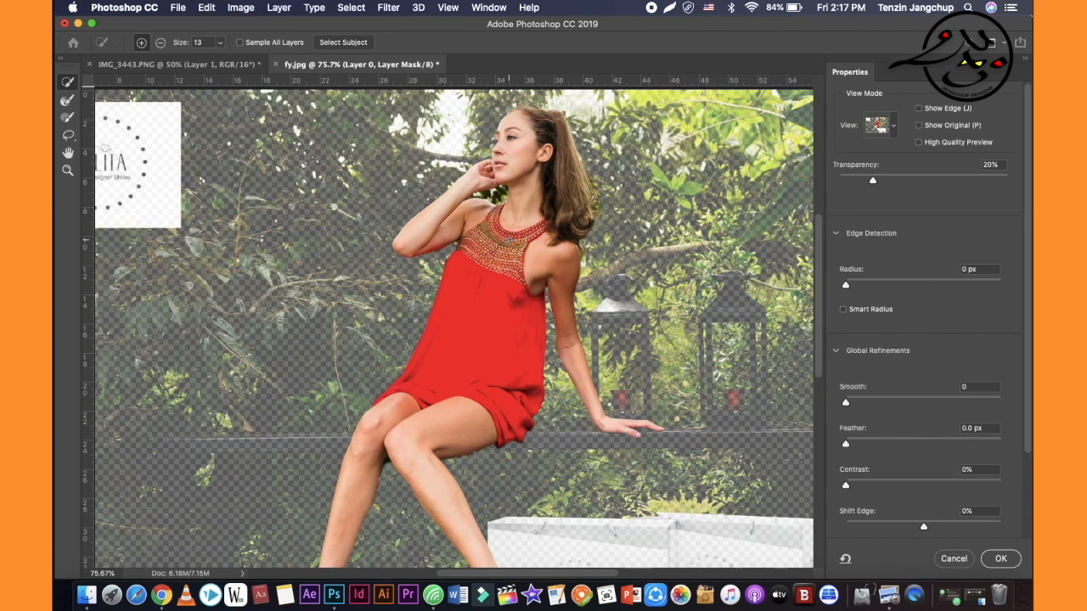
pyautogui.scroll(-3, 864, 386)
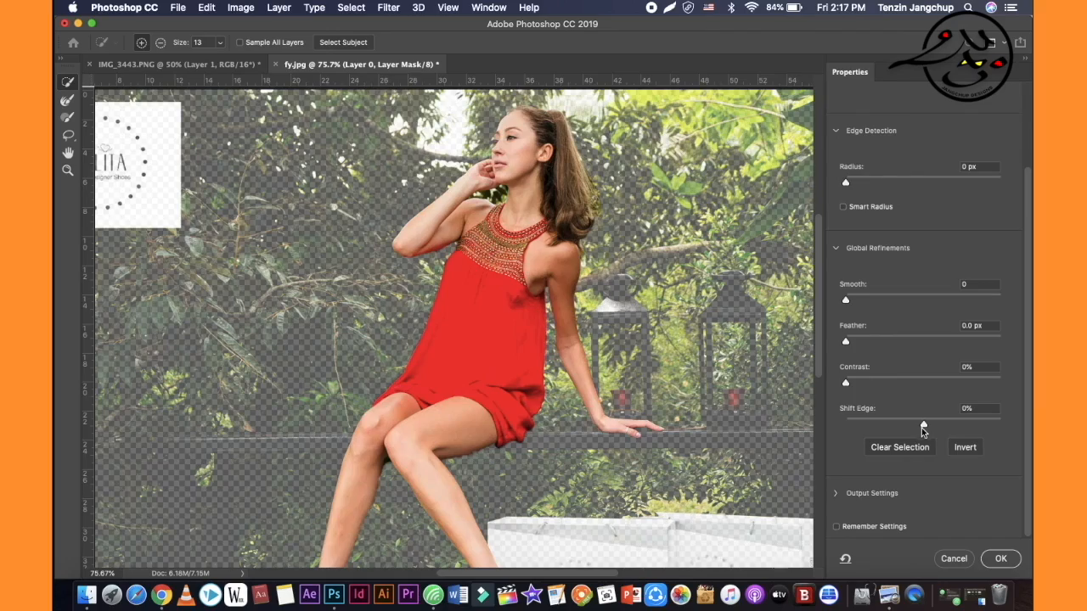
pyautogui.scroll(5, 540, 354)
pyautogui.scroll(3, 540, 355)
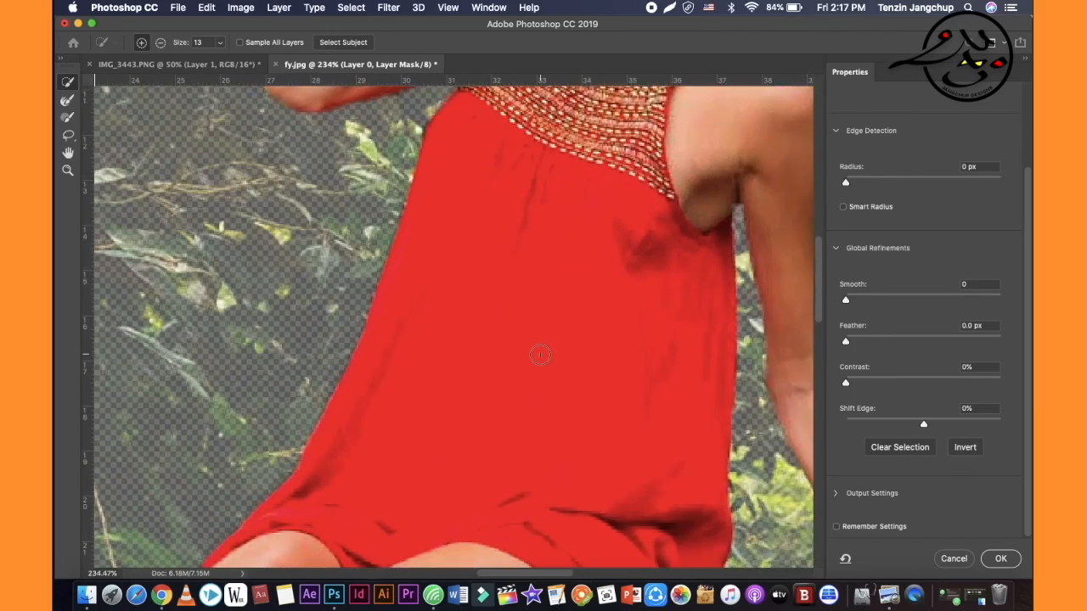
pyautogui.hscroll(5, 540, 355)
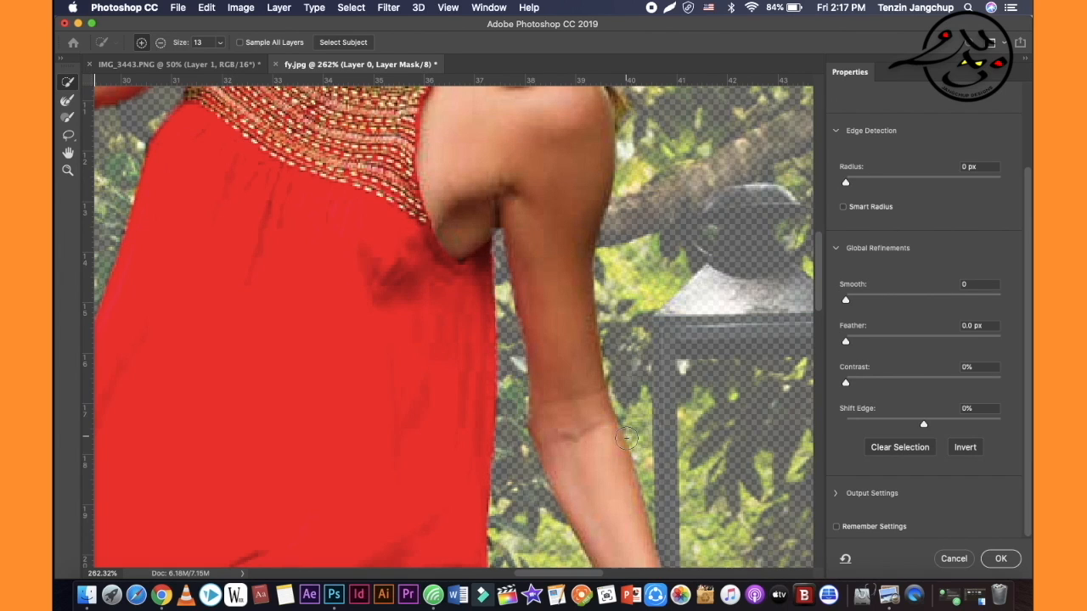
pyautogui.scroll(-7, 643, 497)
pyautogui.hscroll(2, 643, 497)
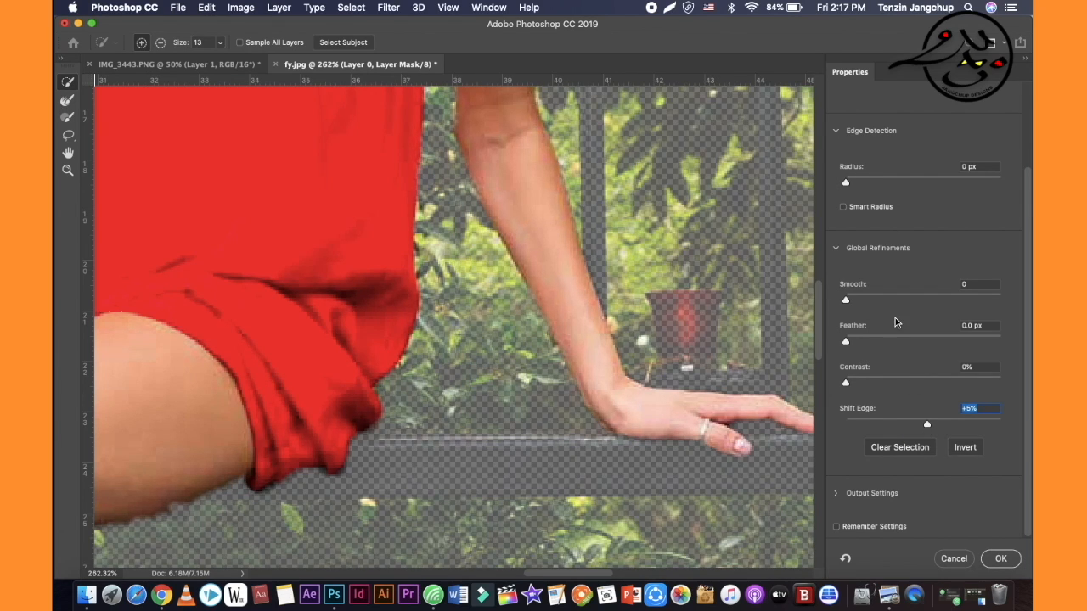
pyautogui.moveTo(849, 182); pyautogui.dragTo(870, 187)
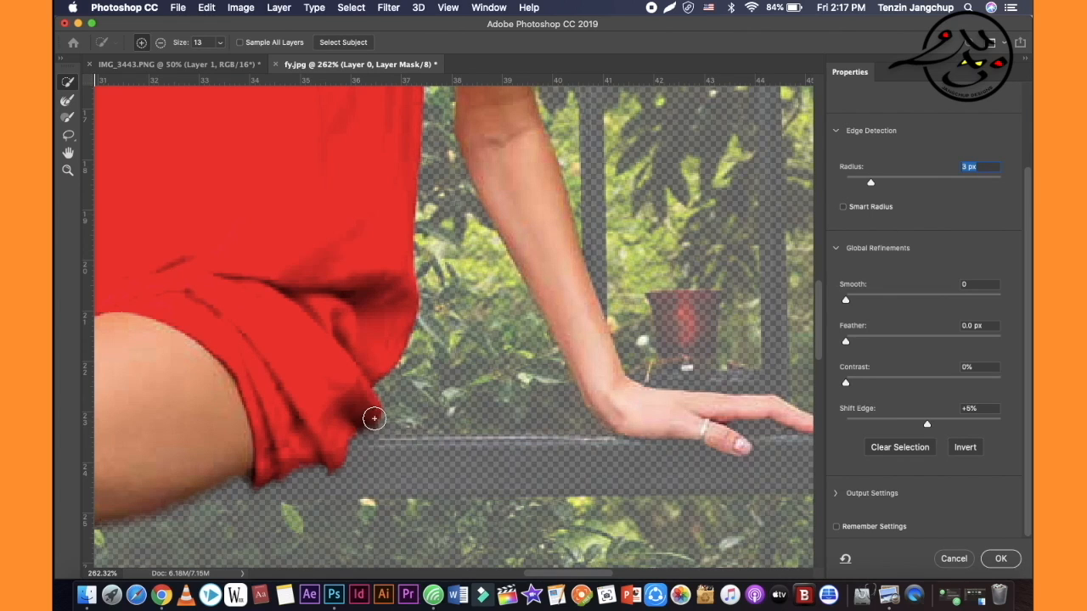
pyautogui.moveTo(872, 186); pyautogui.dragTo(878, 187)
# Refine the mask edge with Smooth 15, Contrast 20% and Shift Edge -68%, and apply the settings.
pyautogui.moveTo(850, 300); pyautogui.dragTo(896, 303)
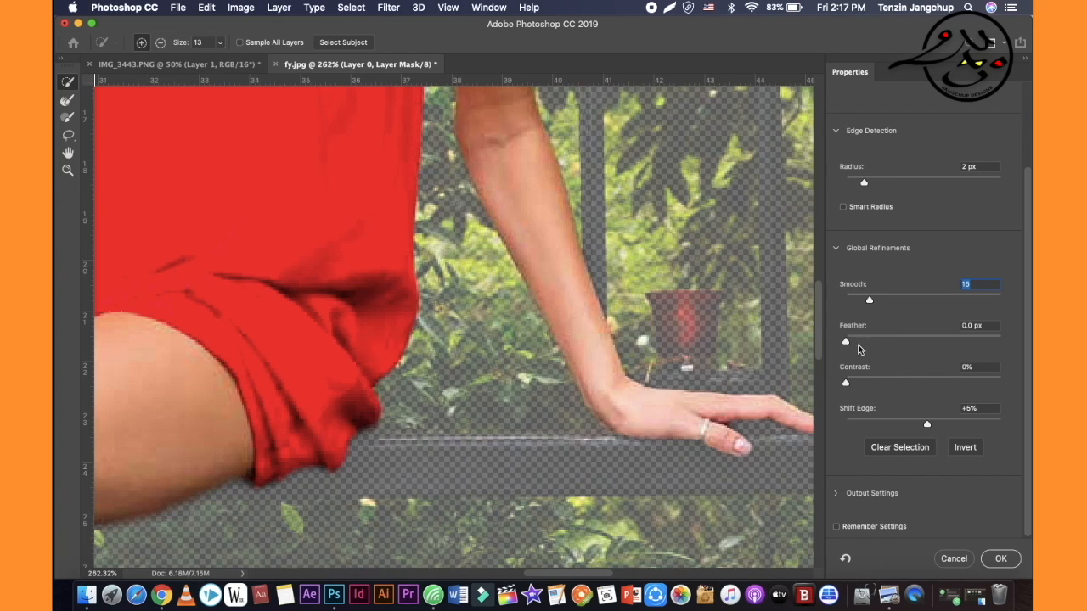
pyautogui.moveTo(849, 386); pyautogui.dragTo(878, 386)
pyautogui.moveTo(929, 426); pyautogui.dragTo(868, 426)
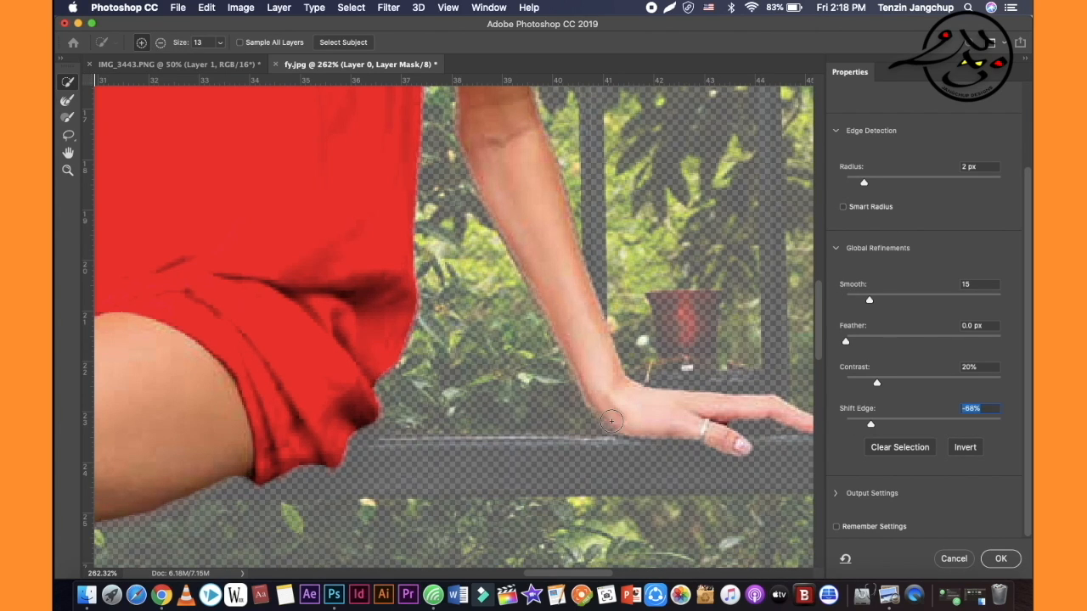
pyautogui.scroll(-6, 610, 421)
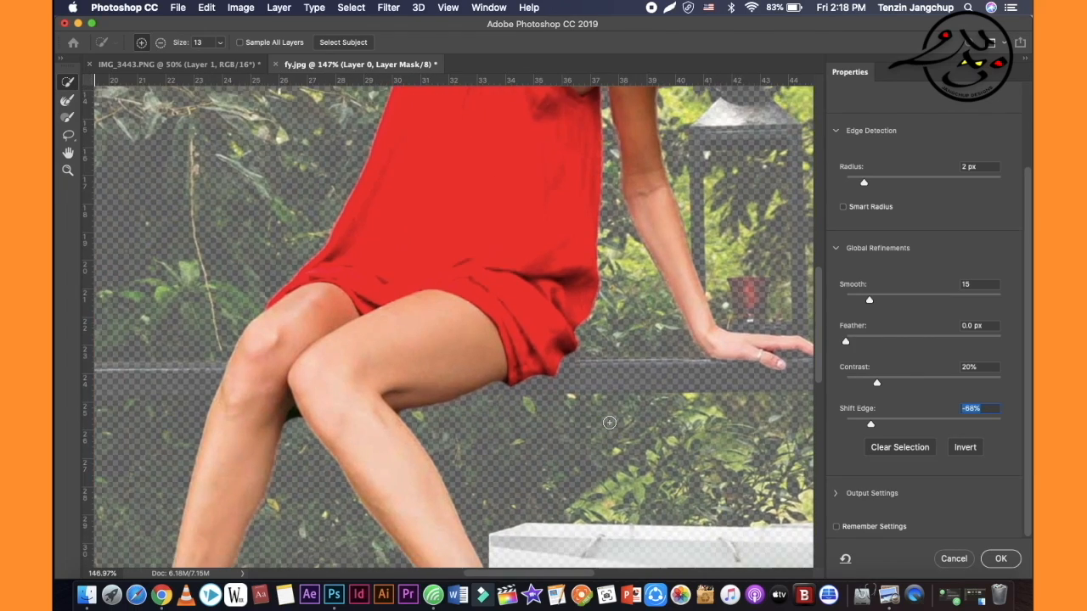
pyautogui.scroll(-5, 609, 422)
pyautogui.scroll(-1, 609, 422)
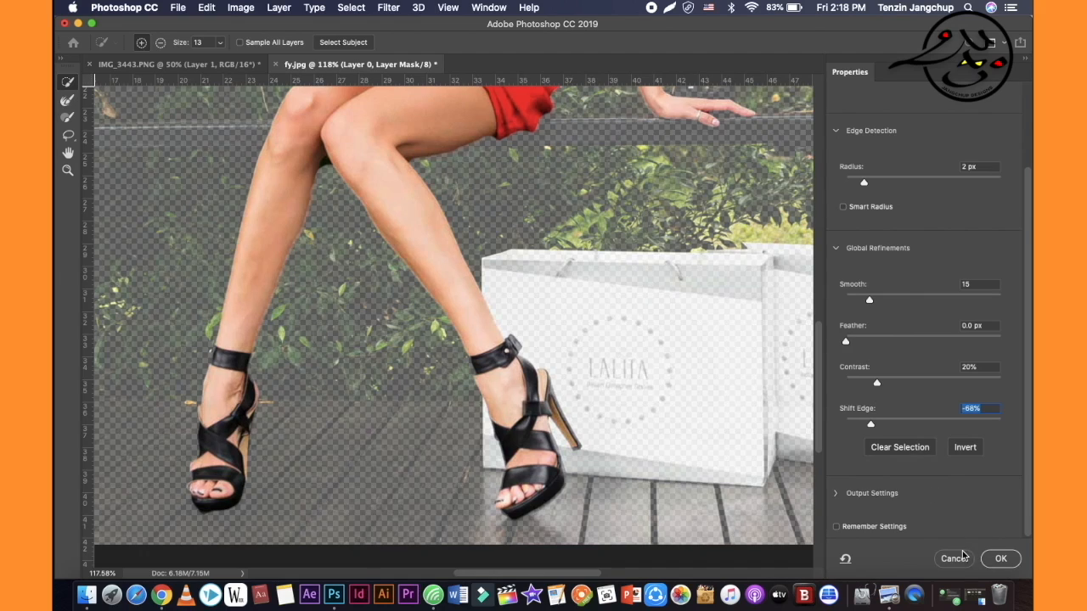
pyautogui.click(997, 559)
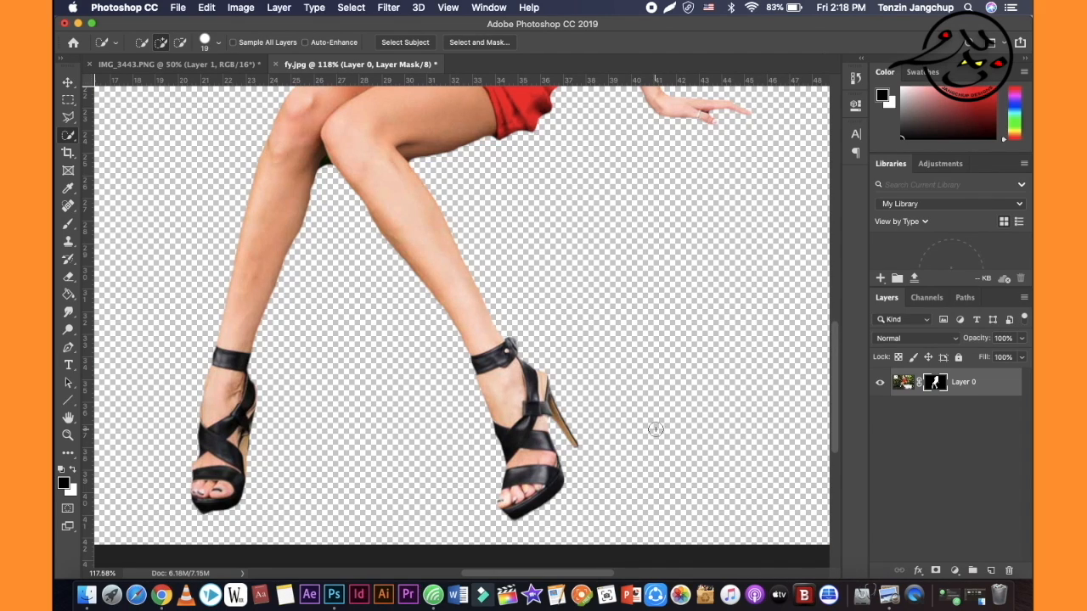
# Paint white on the layer mask with a size 28 brush around the rear-facing edges, straps and sole of the shoe without the visible stiletto.
pyautogui.scroll(5, 284, 428)
pyautogui.hscroll(-6, 284, 427)
pyautogui.scroll(-3, 284, 428)
pyautogui.hscroll(1, 284, 428)
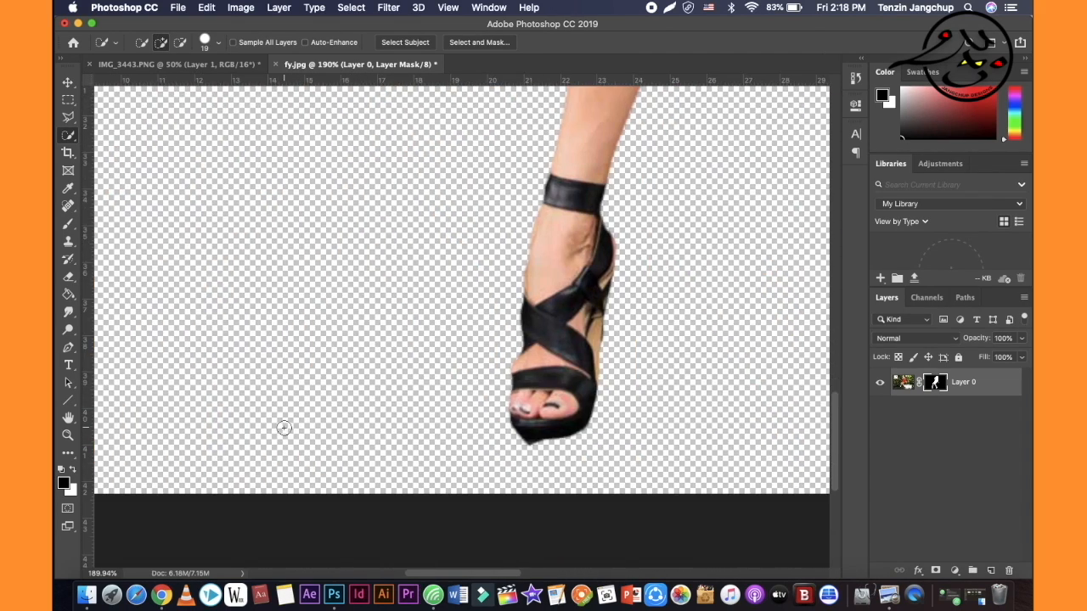
pyautogui.scroll(4, 285, 428)
pyautogui.scroll(1, 285, 427)
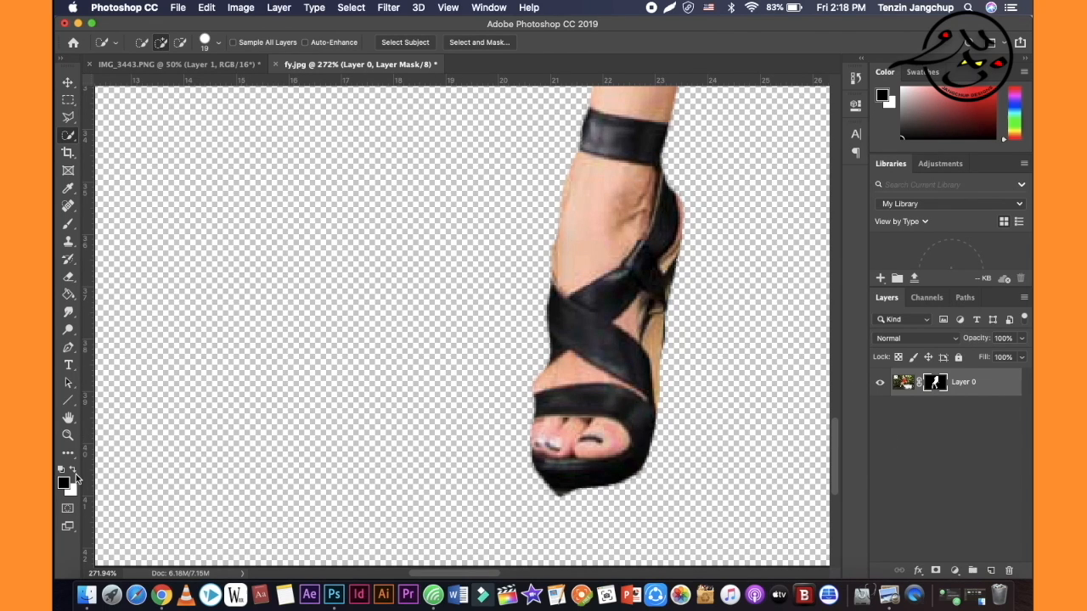
pyautogui.click(68, 223)
pyautogui.press('x')
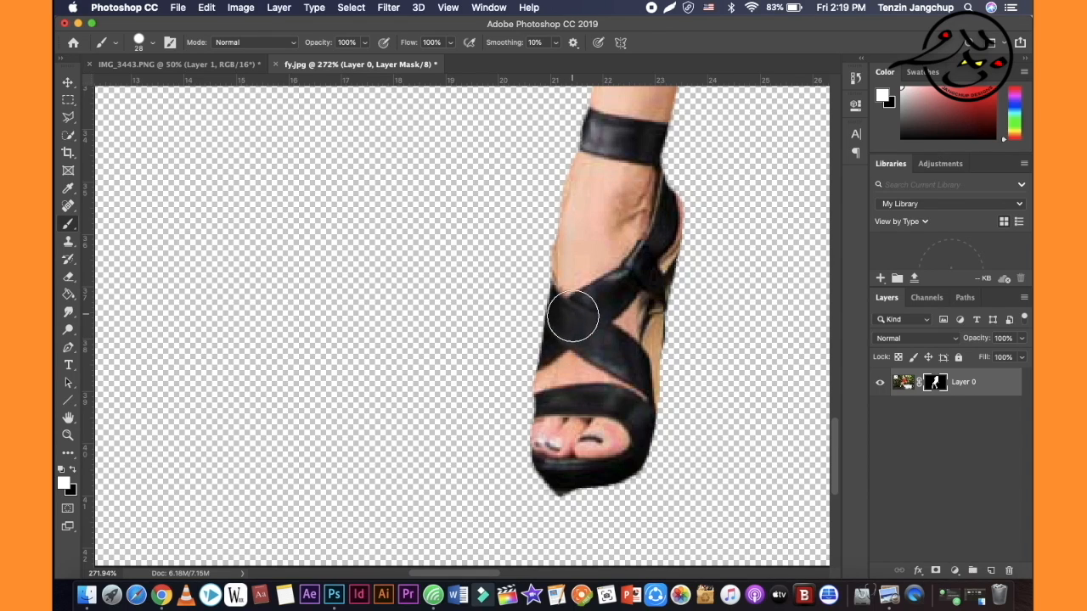
pyautogui.moveTo(551, 381)
pyautogui.mouseDown()
pyautogui.moveTo(523, 423)
pyautogui.moveTo(534, 472)
pyautogui.moveTo(608, 477)
pyautogui.moveTo(625, 452)
pyautogui.moveTo(626, 400)
pyautogui.moveTo(666, 242)
pyautogui.moveTo(557, 293)
pyautogui.moveTo(548, 339)
pyautogui.moveTo(562, 301)
pyautogui.moveTo(556, 223)
pyautogui.moveTo(584, 196)
pyautogui.moveTo(571, 170)
pyautogui.moveTo(605, 146)
pyautogui.mouseUp()
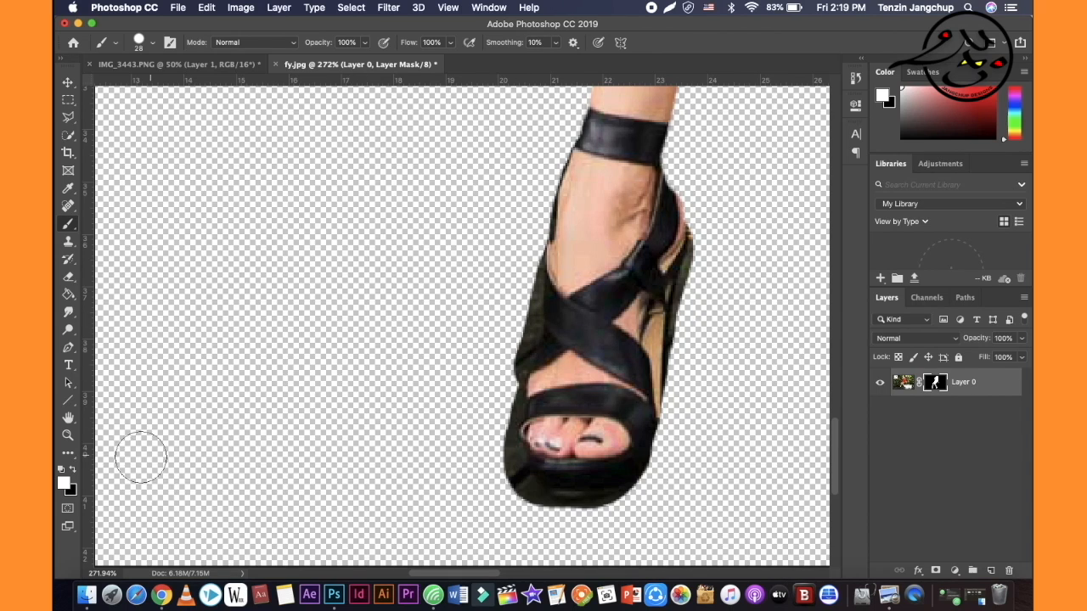
# Paint black on the layer mask around the same shoe to hide the dark background beside its straps, sole and heel.
pyautogui.click(74, 470)
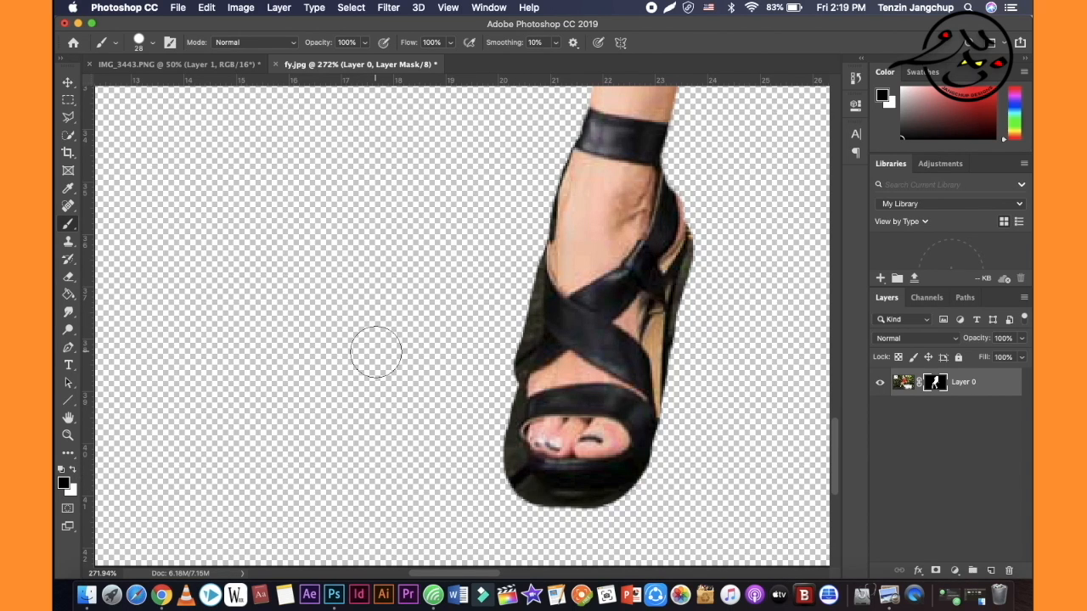
pyautogui.moveTo(517, 251)
pyautogui.mouseDown()
pyautogui.moveTo(491, 417)
pyautogui.moveTo(506, 484)
pyautogui.moveTo(556, 525)
pyautogui.moveTo(633, 516)
pyautogui.moveTo(550, 518)
pyautogui.mouseUp()
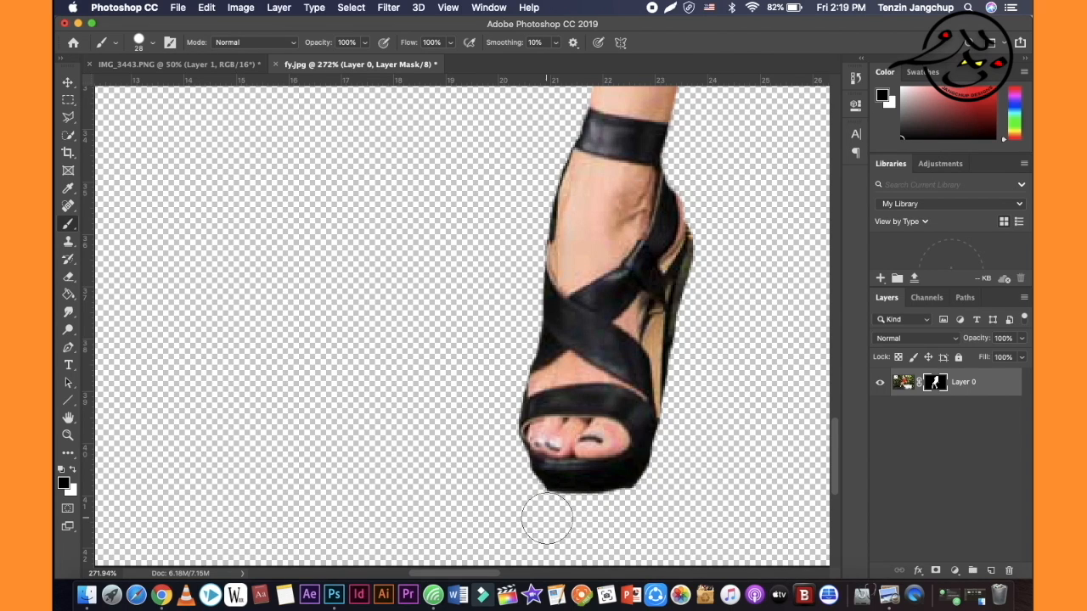
pyautogui.moveTo(645, 517)
pyautogui.mouseDown()
pyautogui.moveTo(638, 511)
pyautogui.moveTo(682, 456)
pyautogui.moveTo(696, 392)
pyautogui.moveTo(711, 218)
pyautogui.mouseUp()
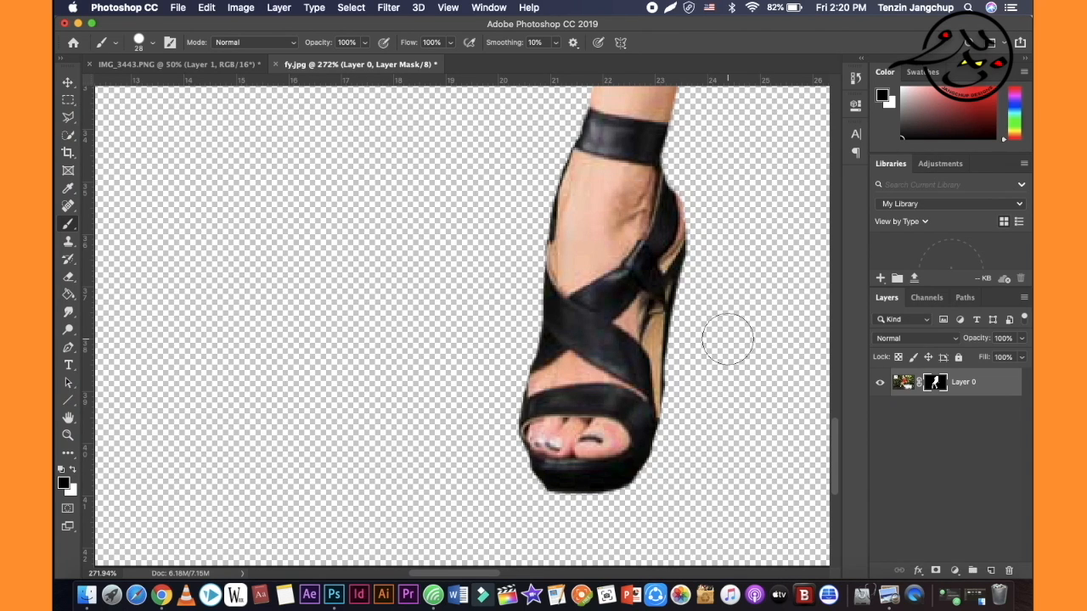
pyautogui.scroll(-10, 727, 339)
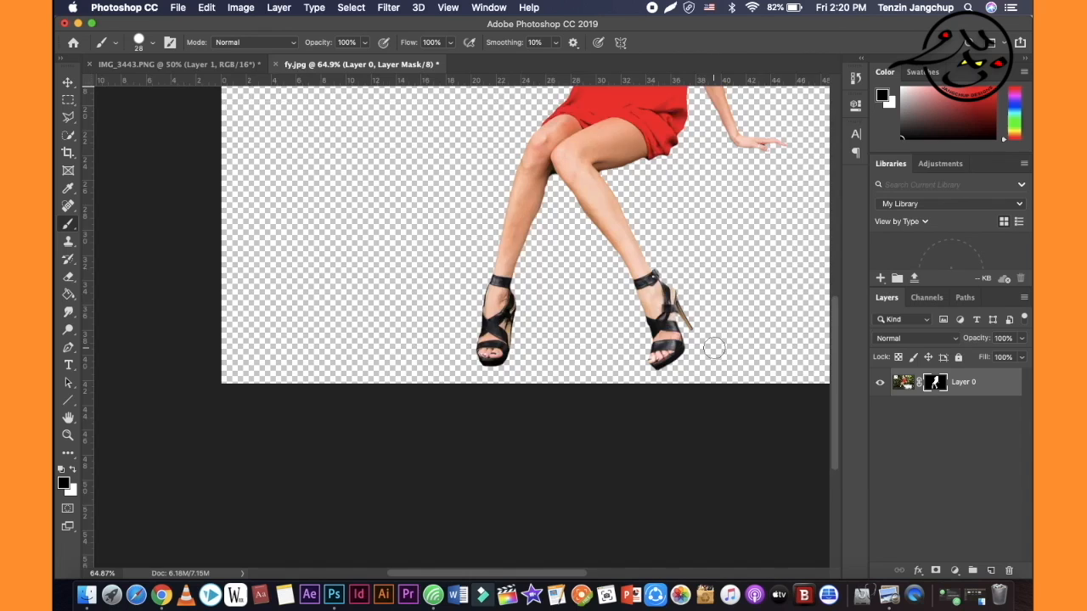
pyautogui.scroll(-2, 713, 348)
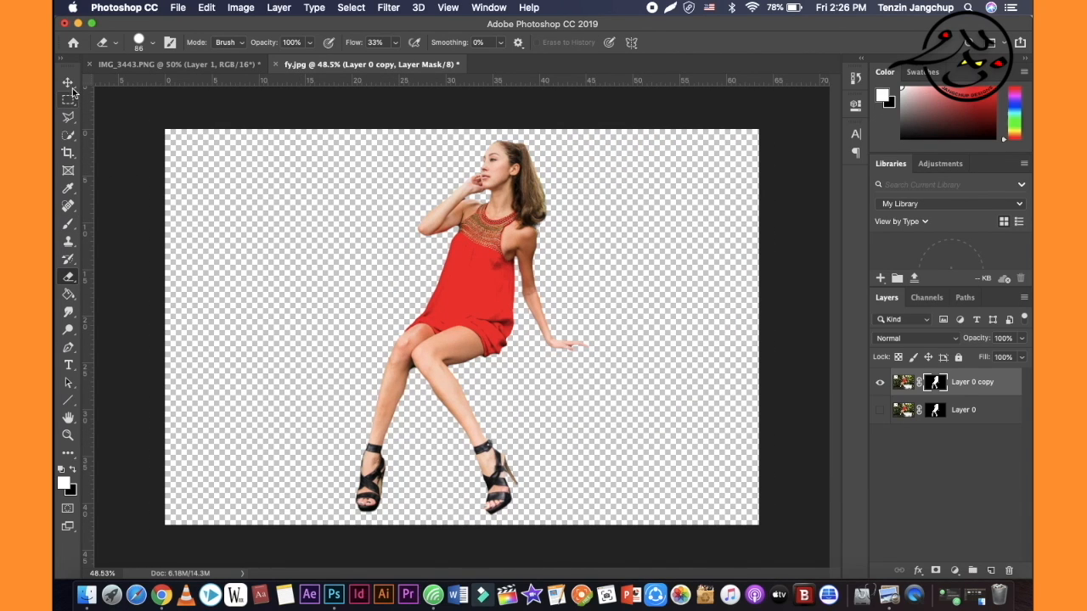
# Move the masked woman layer from fy.jpg into the IMG_3443.PNG document with the Move tool.
pyautogui.click(70, 83)
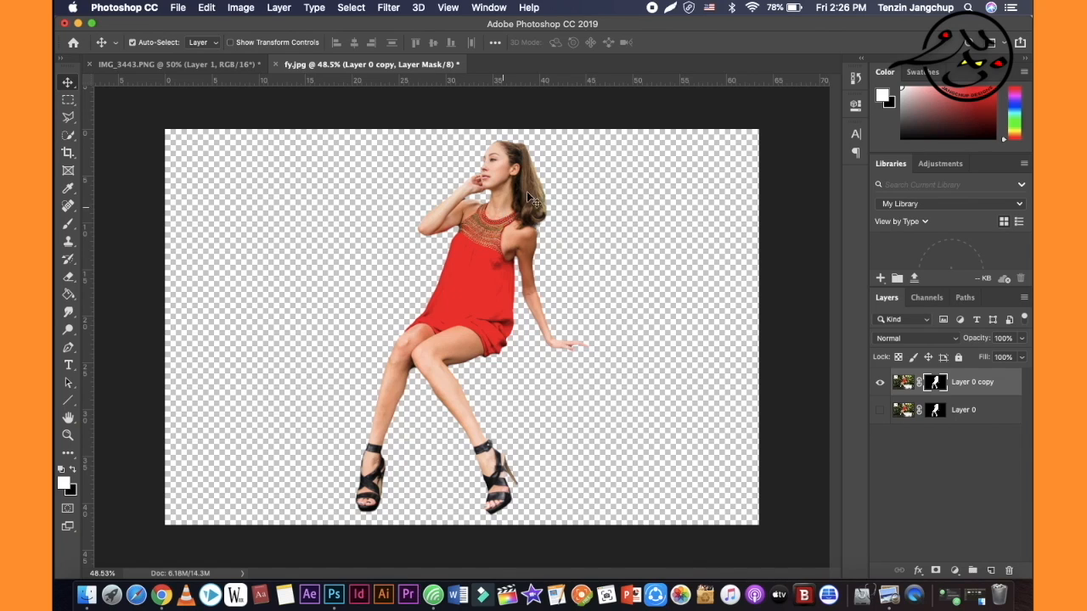
pyautogui.moveTo(505, 198); pyautogui.dragTo(472, 261)
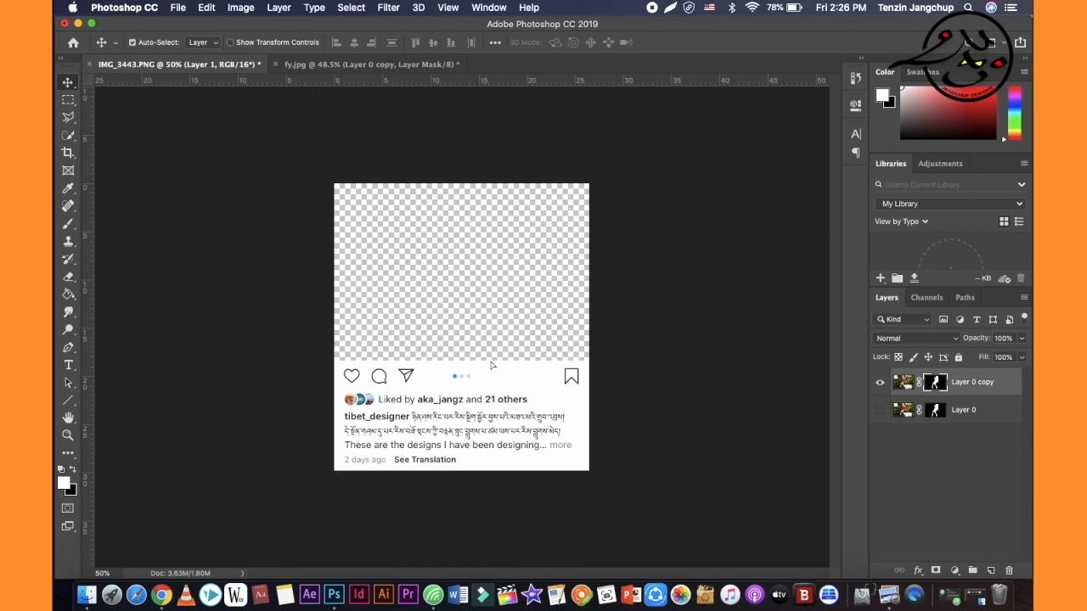
pyautogui.moveTo(491, 365); pyautogui.dragTo(492, 366)
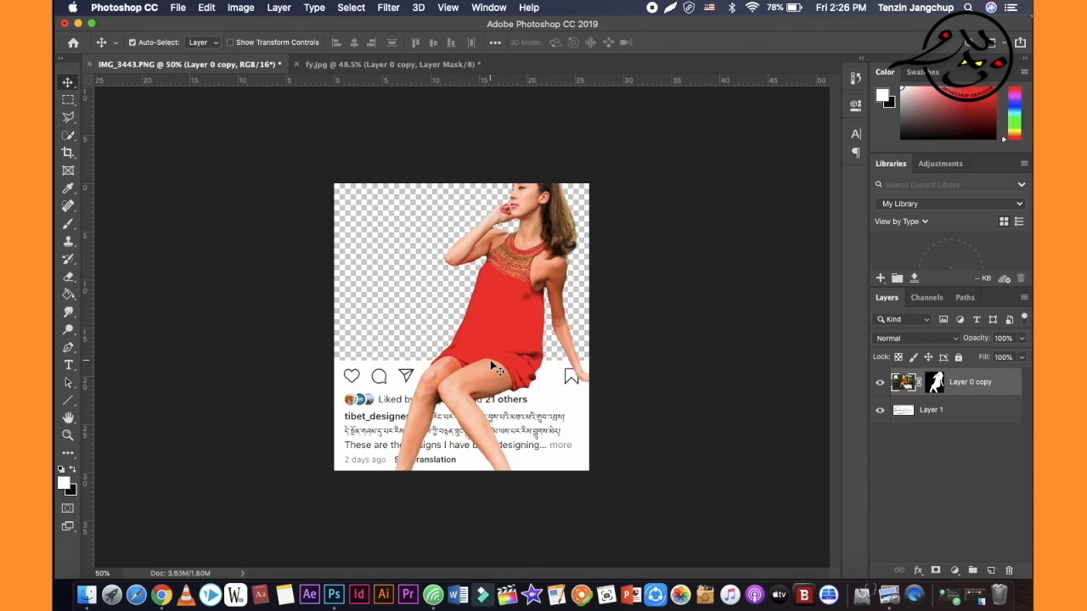
# Scale the woman to 52.15% and seat her on the upper edge of the white caption area, with her hand above the bookmark icon.
pyautogui.hotkey('ctrl', 't')
pyautogui.moveTo(798, 154); pyautogui.dragTo(498, 347)
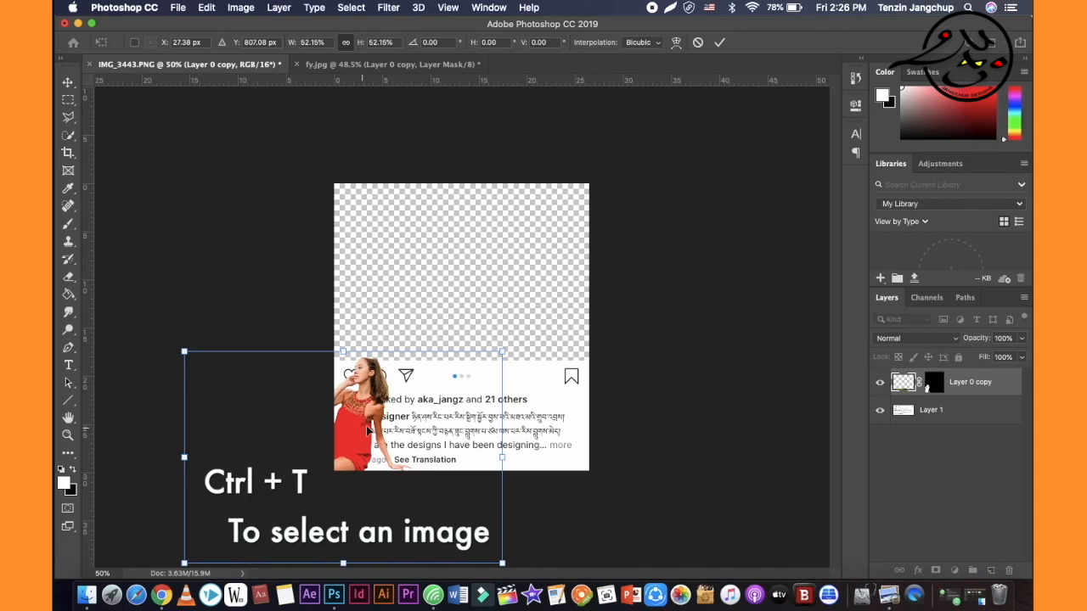
pyautogui.moveTo(390, 387); pyautogui.dragTo(476, 293)
pyautogui.moveTo(455, 335); pyautogui.dragTo(513, 323)
pyautogui.scroll(5, 513, 323)
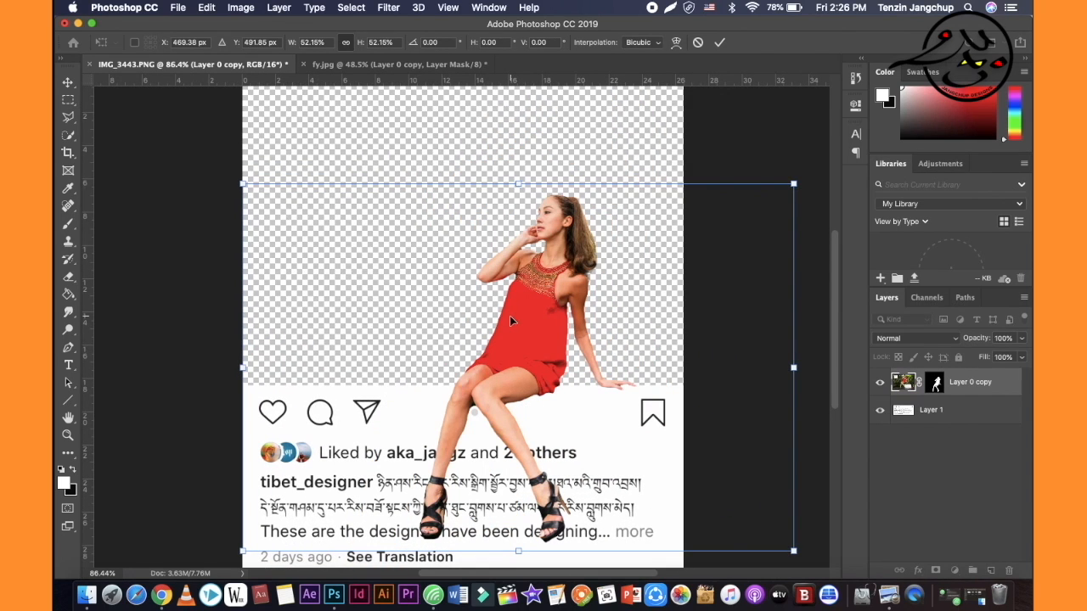
pyautogui.press('Return')
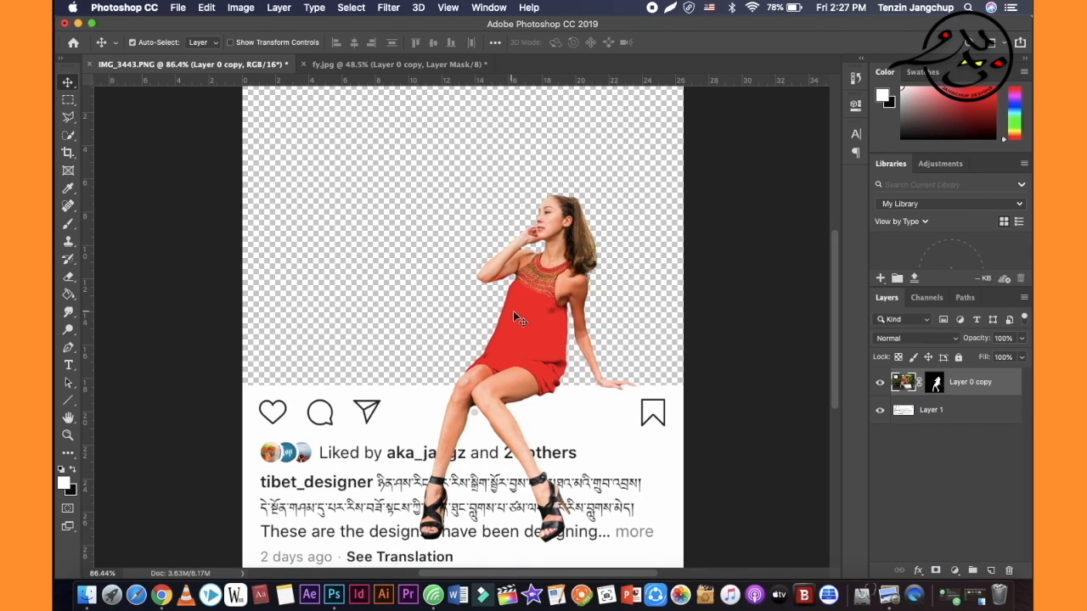
pyautogui.moveTo(512, 313); pyautogui.dragTo(555, 316)
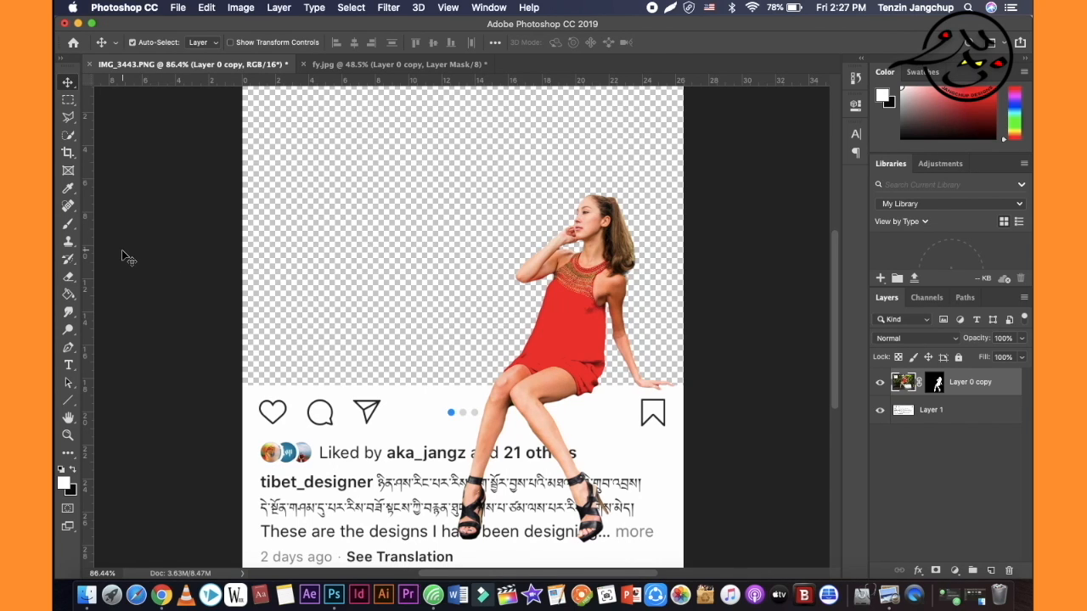
# Set the Brush tool to black paint and add a new empty layer above the woman for her shadow.
pyautogui.click(73, 223)
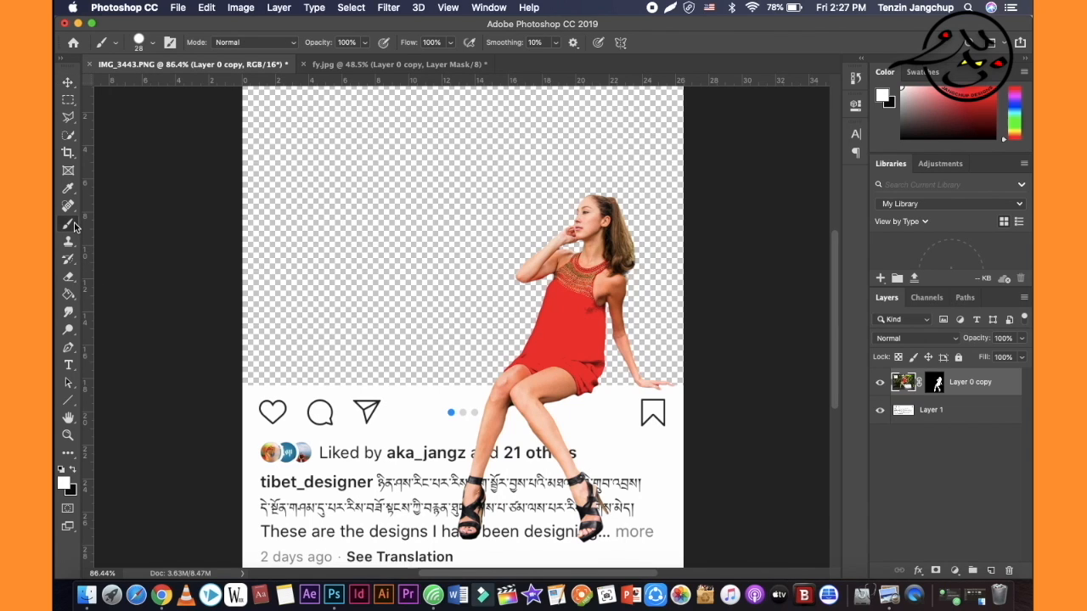
pyautogui.click(72, 474)
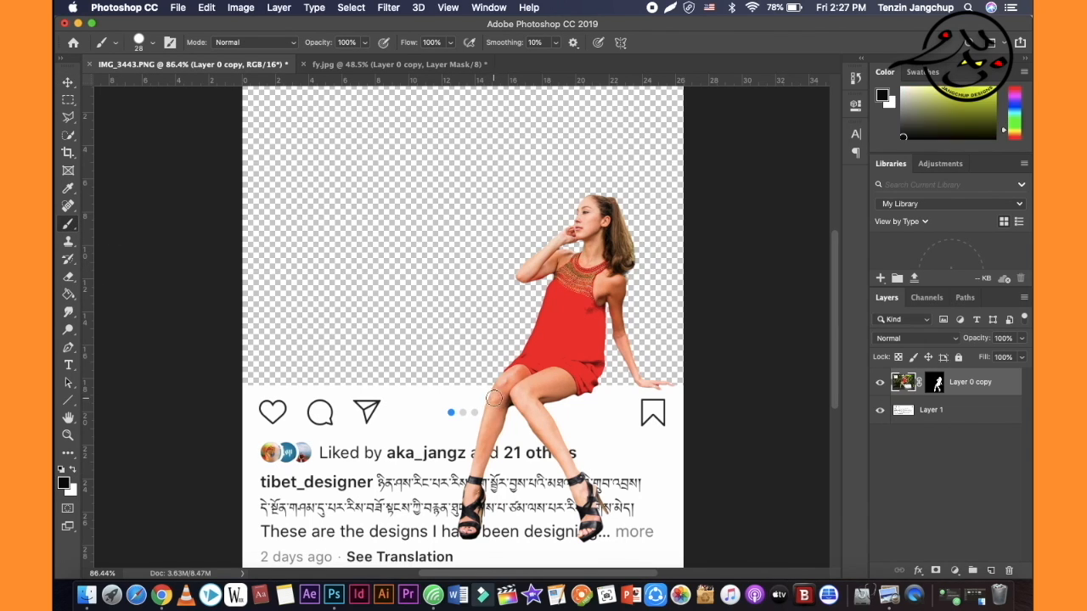
pyautogui.moveTo(494, 400); pyautogui.dragTo(487, 416)
pyautogui.press('super+z')
pyautogui.click(991, 571)
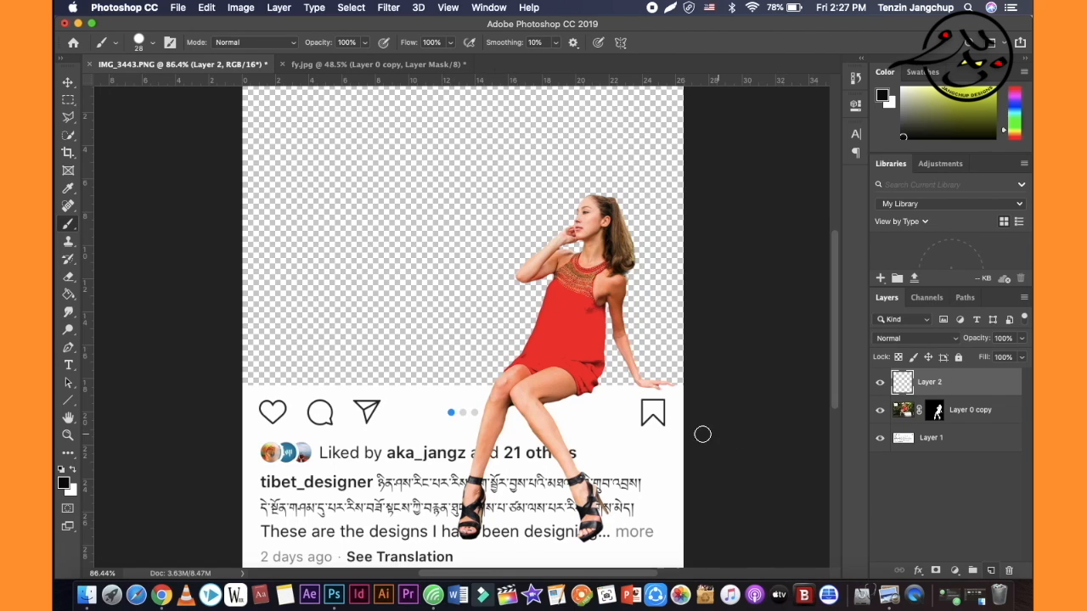
# Try a black shadow stroke beside the woman's front shin with the brush flow at 39%.
pyautogui.click(366, 43)
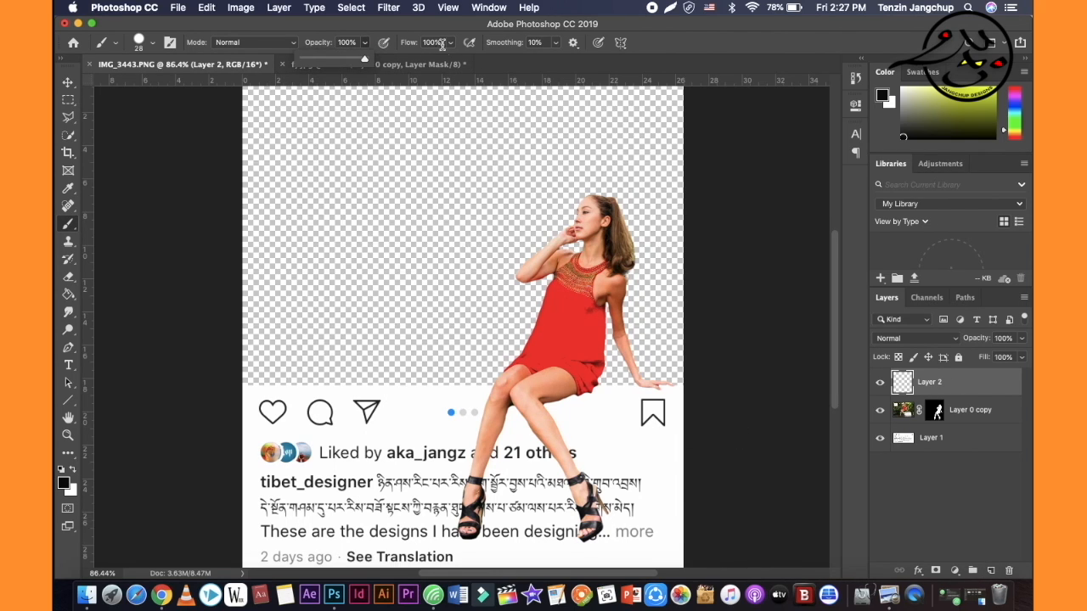
pyautogui.click(450, 44)
pyautogui.moveTo(415, 58); pyautogui.dragTo(409, 59)
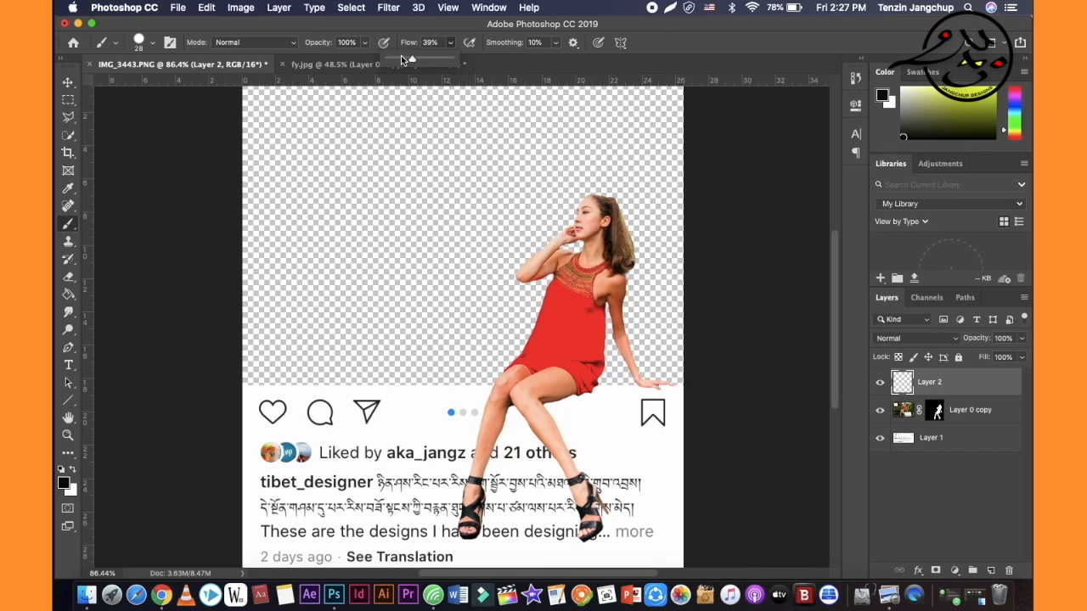
pyautogui.click(484, 396)
pyautogui.moveTo(481, 399); pyautogui.dragTo(465, 481)
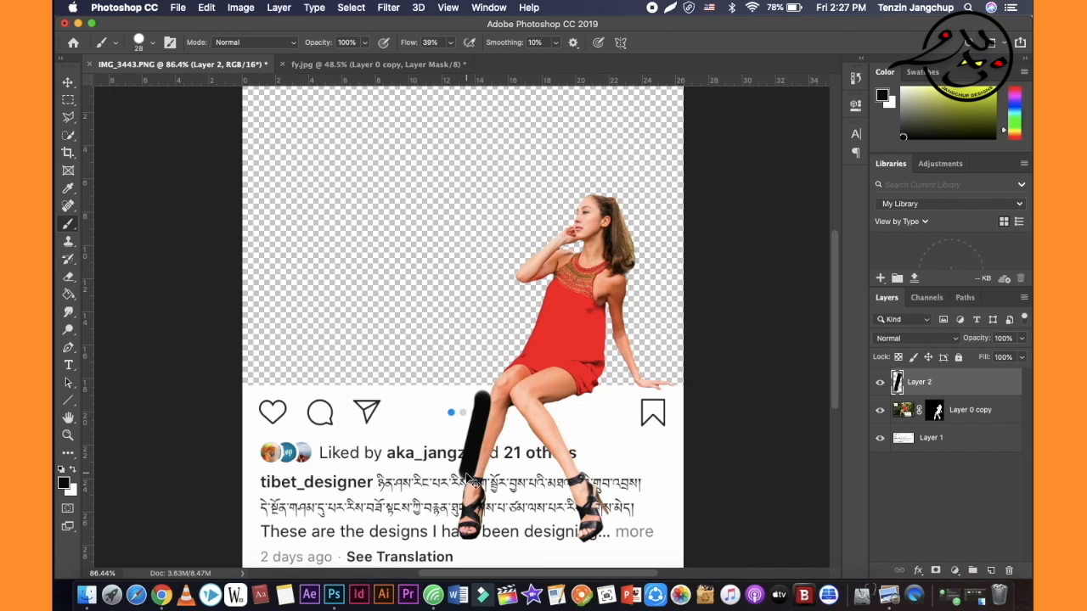
pyautogui.hotkey('ctrl', 'z')
# Lower the brush opacity to 29% and try another shadow stroke from the front shin to the shoe.
pyautogui.click(364, 42)
pyautogui.moveTo(369, 58); pyautogui.dragTo(320, 58)
pyautogui.click(473, 419)
pyautogui.moveTo(473, 419); pyautogui.dragTo(458, 520)
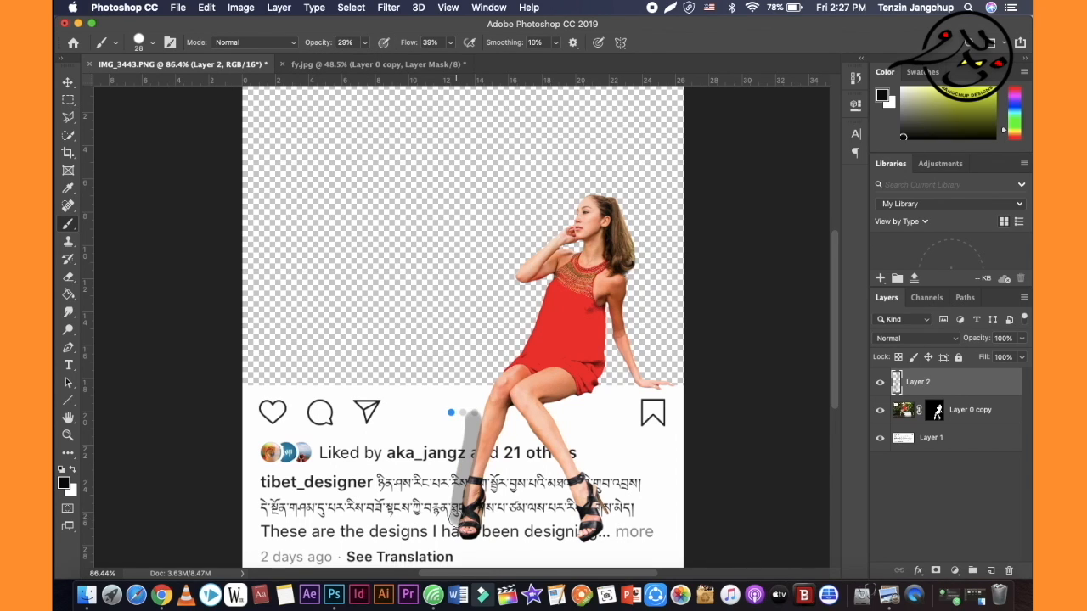
pyautogui.hotkey('ctrl', 'z')
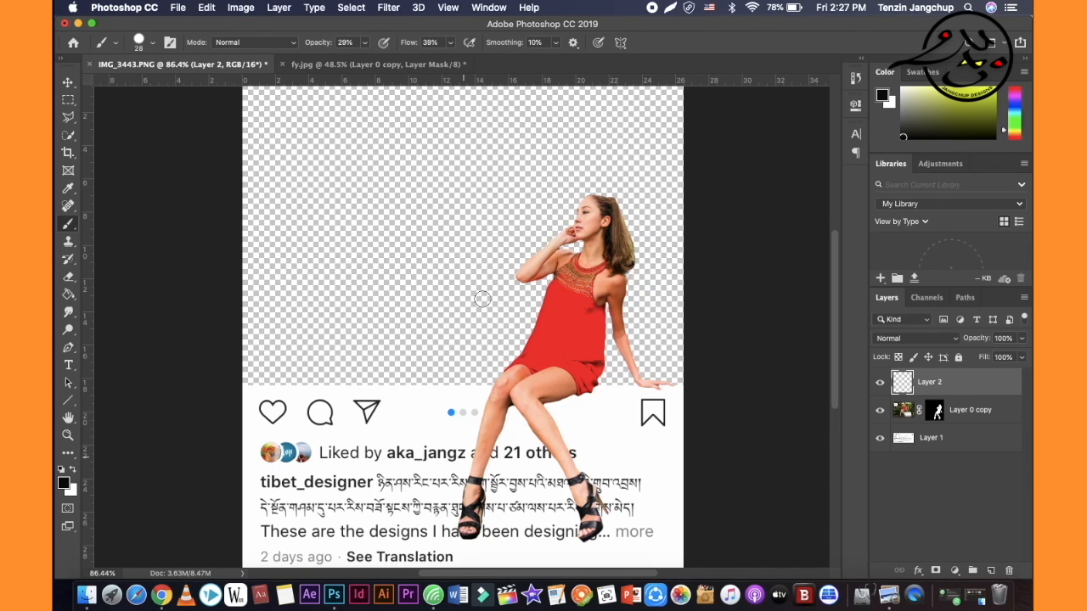
# Paint a faint shadow along the front leg with a Soft Round 28 px brush at 17% flow.
pyautogui.click(451, 43)
pyautogui.click(152, 42)
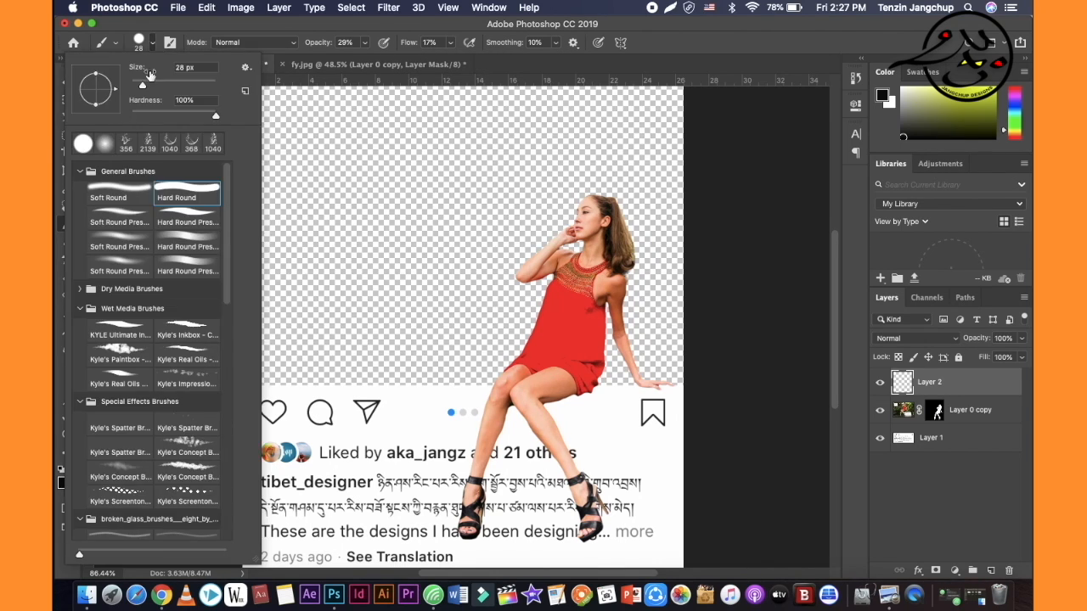
pyautogui.click(111, 193)
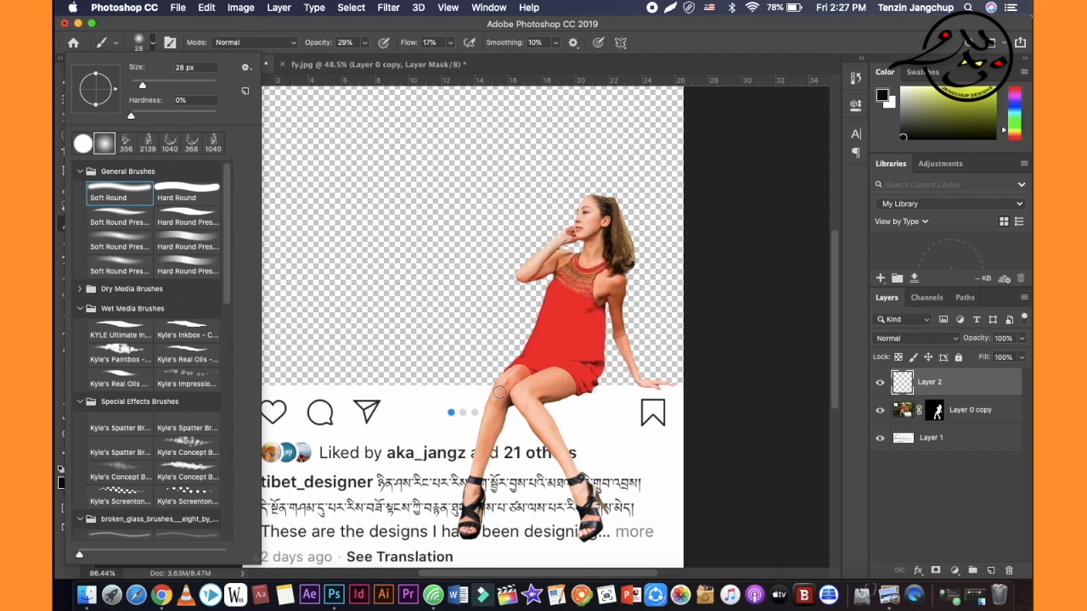
pyautogui.click(499, 392)
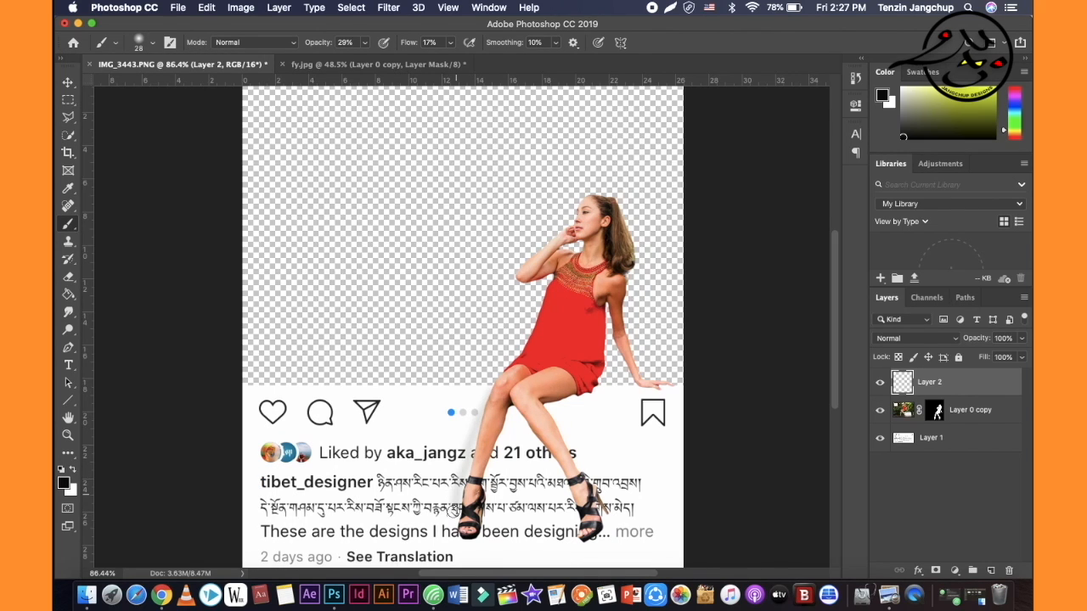
# Raise the brush opacity to 60% and darken the shadow along the outer edge of the front leg and shoe.
pyautogui.scroll(1, 507, 463)
pyautogui.scroll(5, 507, 463)
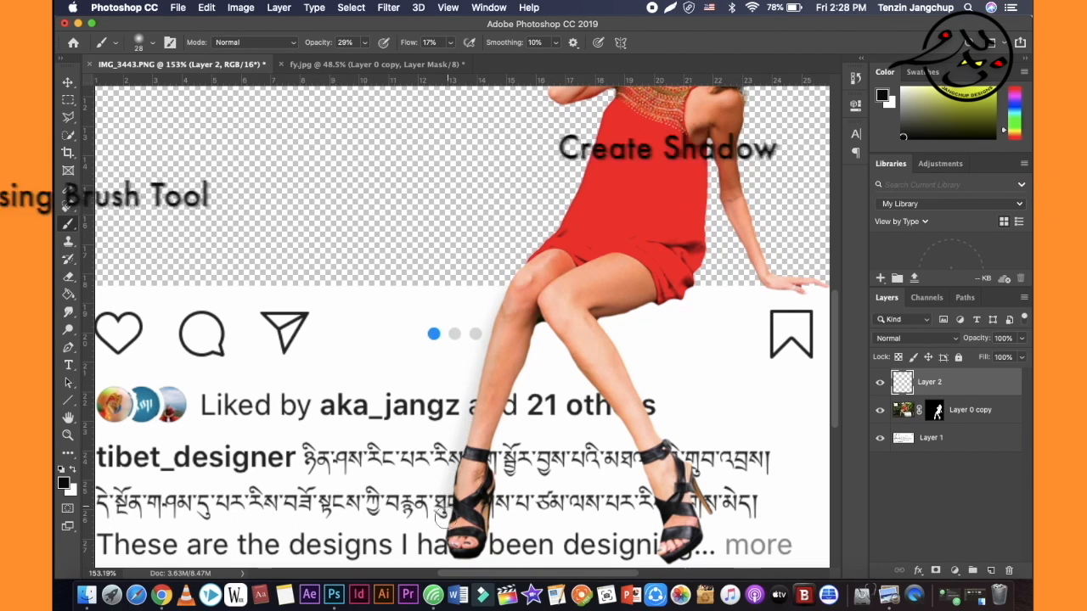
pyautogui.moveTo(364, 42); pyautogui.dragTo(389, 58)
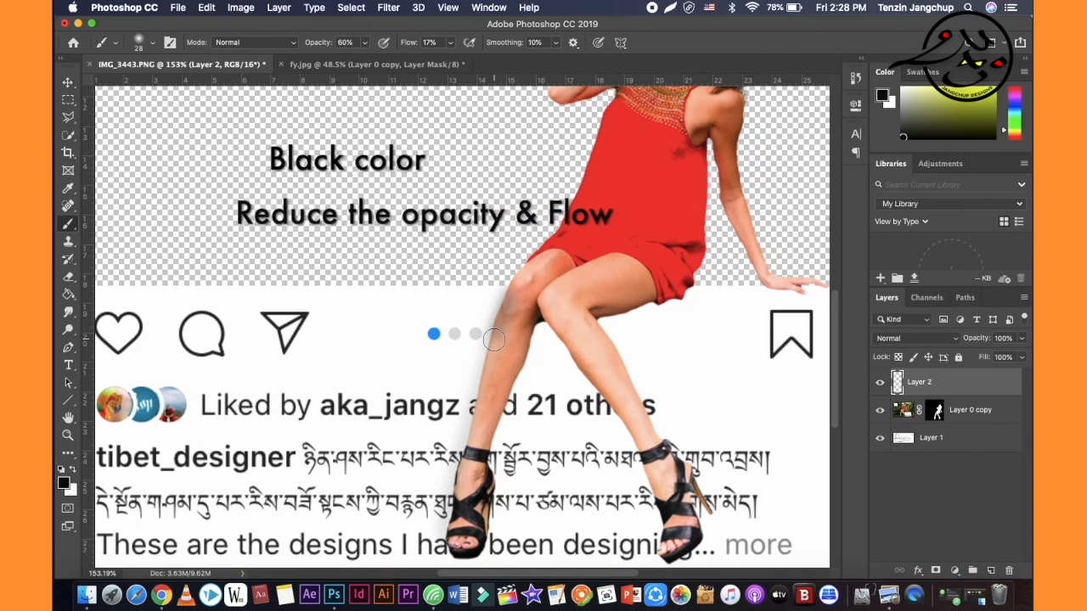
pyautogui.moveTo(495, 338)
pyautogui.mouseDown()
pyautogui.moveTo(462, 439)
pyautogui.moveTo(451, 560)
pyautogui.mouseUp()
# Paint soft shadows along the inner edge of the other leg down to its shoe, under the skirt hem and below the resting hand.
pyautogui.moveTo(548, 326)
pyautogui.mouseDown()
pyautogui.moveTo(622, 427)
pyautogui.moveTo(656, 555)
pyautogui.moveTo(651, 476)
pyautogui.moveTo(558, 333)
pyautogui.moveTo(537, 326)
pyautogui.moveTo(524, 370)
pyautogui.moveTo(545, 321)
pyautogui.moveTo(497, 378)
pyautogui.mouseUp()
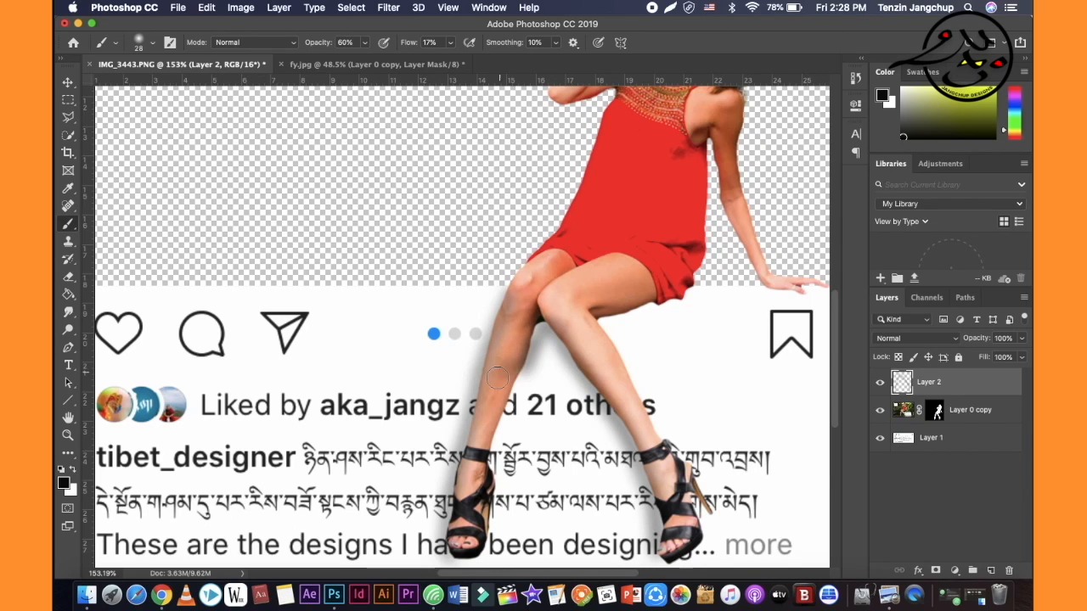
pyautogui.press('super+z')
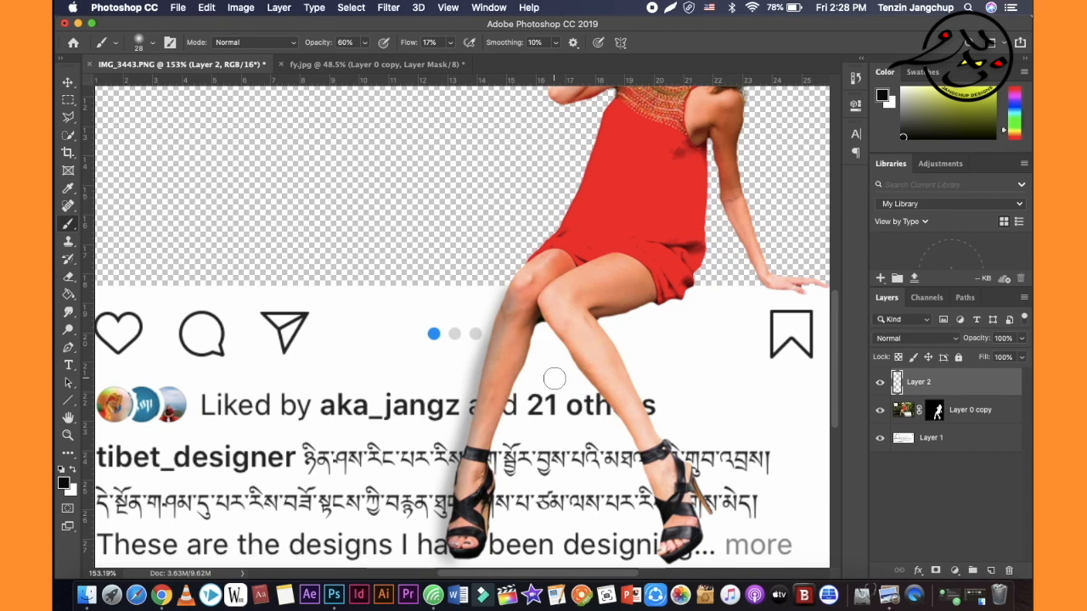
pyautogui.moveTo(544, 330)
pyautogui.mouseDown()
pyautogui.moveTo(619, 433)
pyautogui.moveTo(666, 570)
pyautogui.mouseUp()
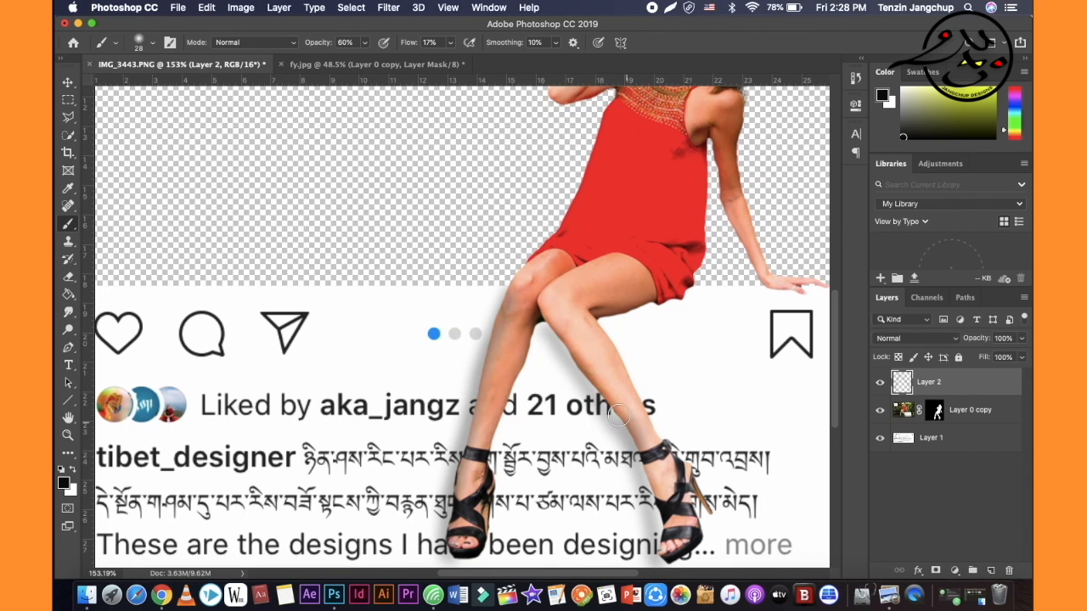
pyautogui.moveTo(668, 303); pyautogui.dragTo(701, 292)
pyautogui.moveTo(765, 286); pyautogui.dragTo(813, 293)
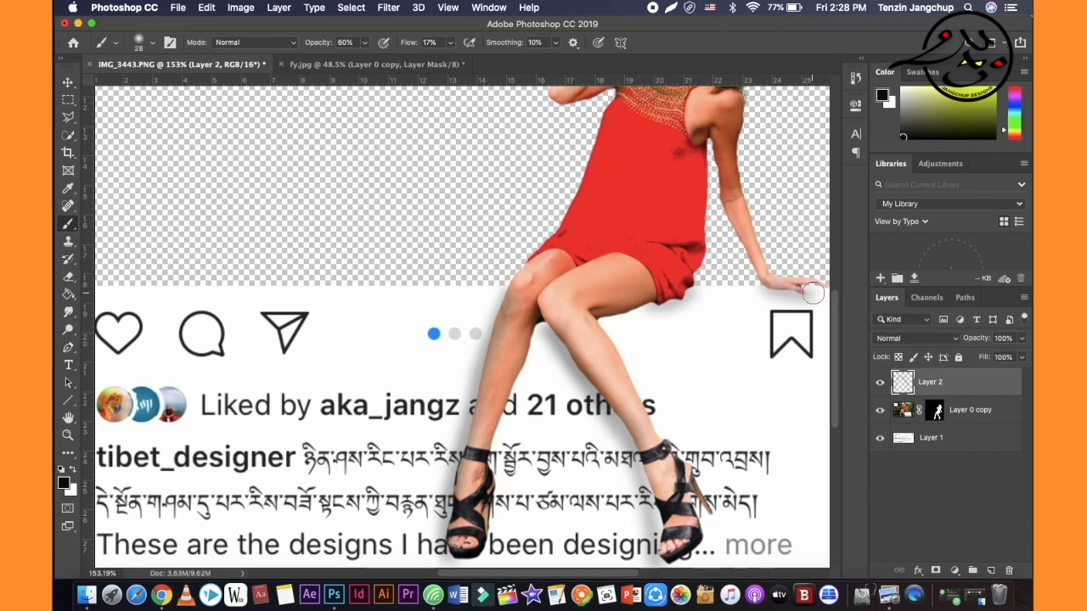
# Move the shadow layer beneath the woman layer, and make the woman layer active with the Move tool.
pyautogui.moveTo(938, 378); pyautogui.dragTo(938, 419)
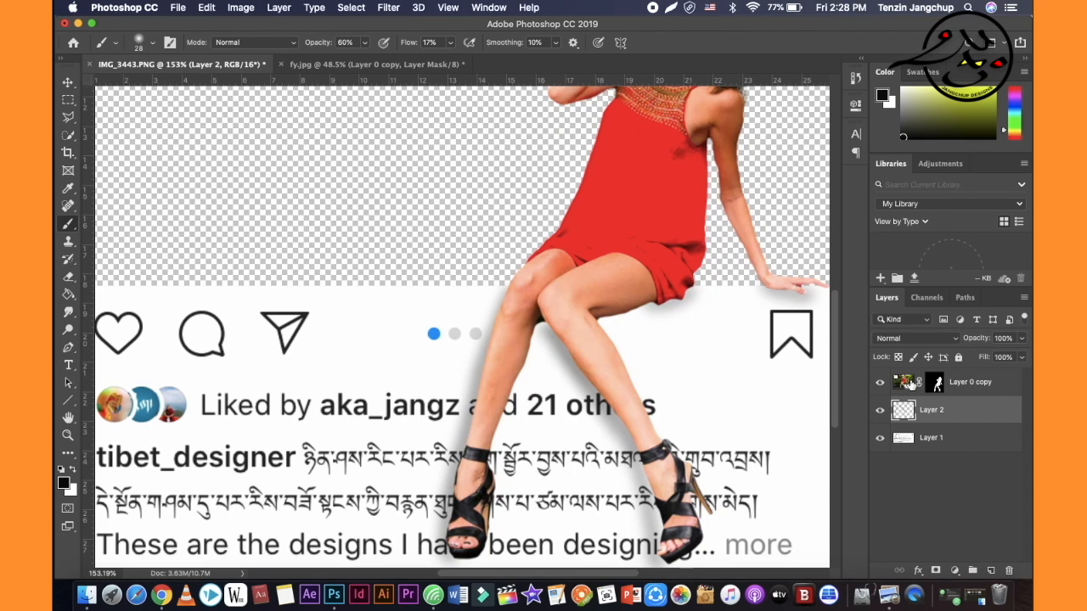
pyautogui.click(908, 383)
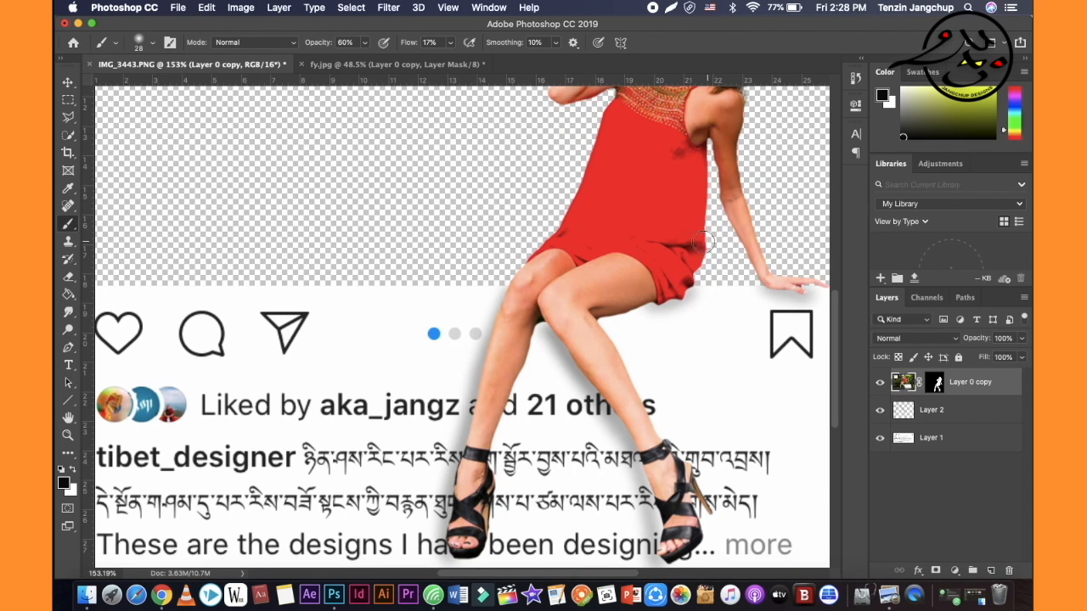
pyautogui.click(68, 83)
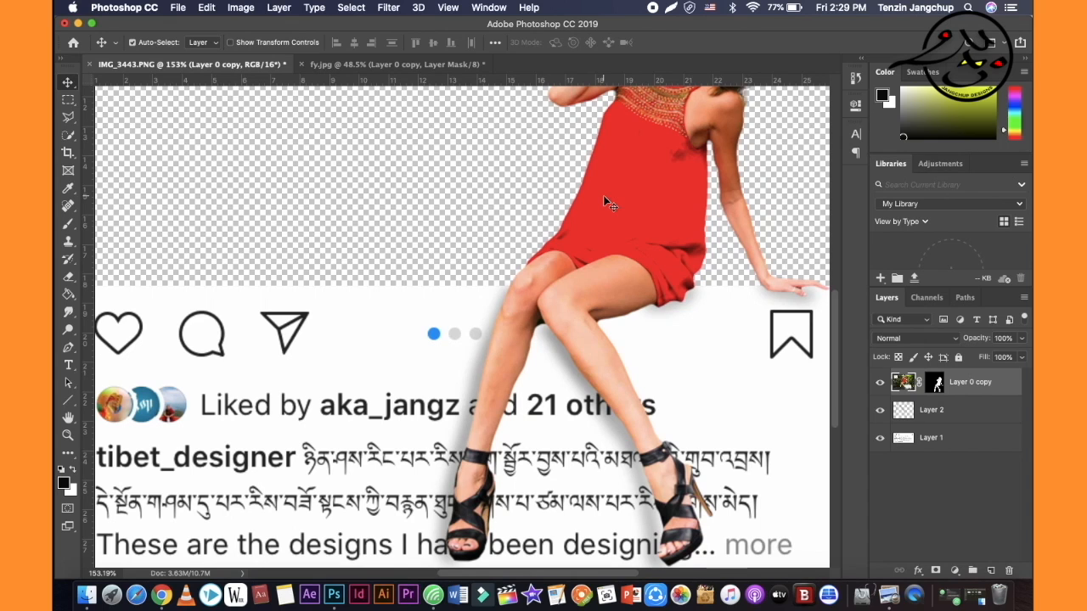
# Darken the shadows around both shoes and under the resting hand on Layer 2 with the soft black brush.
pyautogui.scroll(-3, 604, 202)
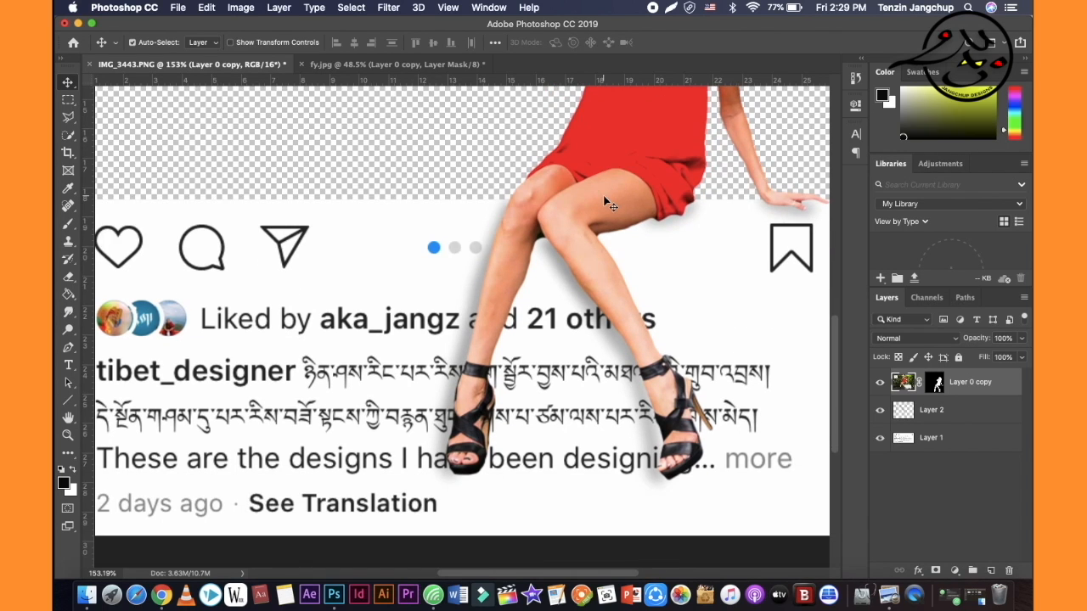
pyautogui.scroll(-3, 604, 202)
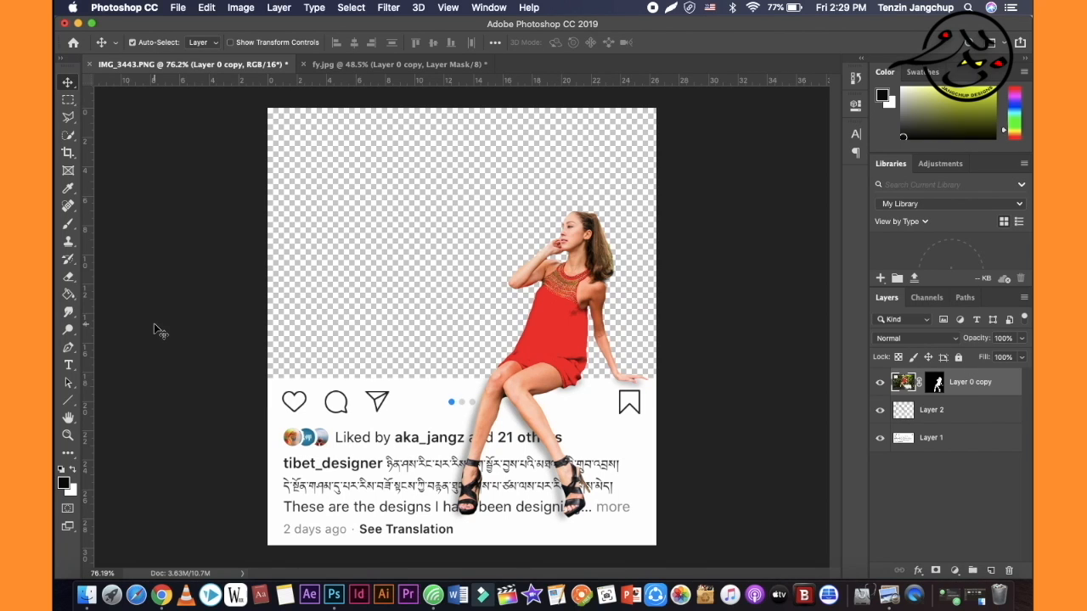
pyautogui.click(69, 225)
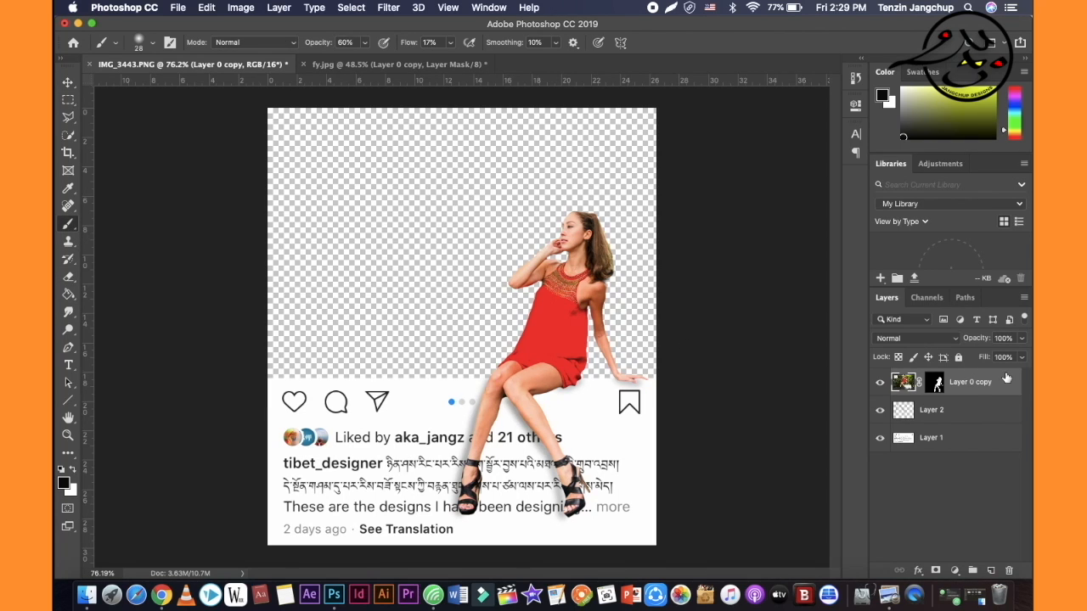
pyautogui.click(907, 415)
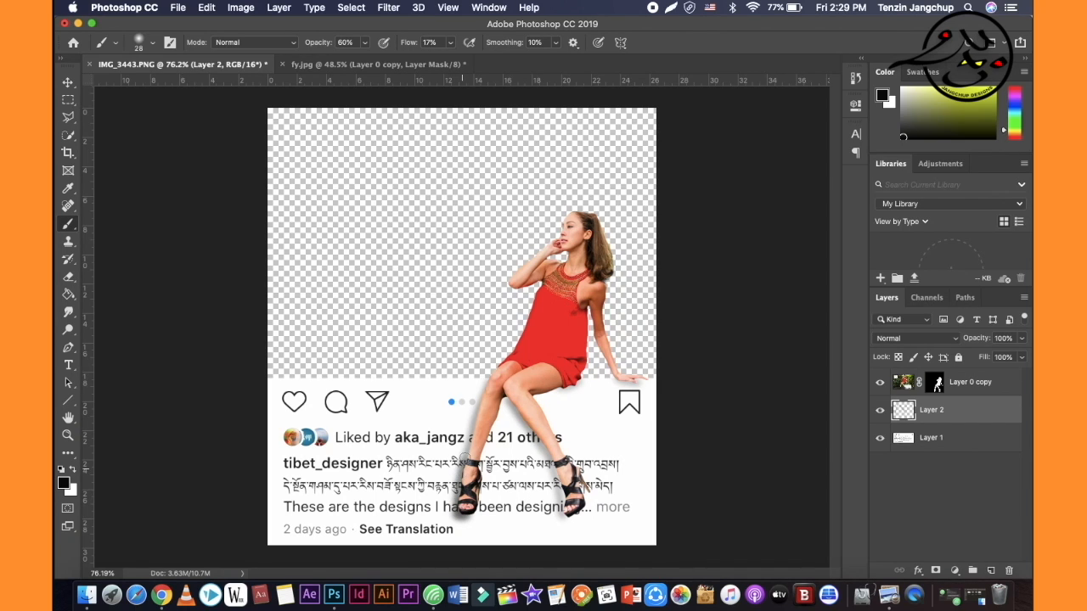
pyautogui.moveTo(577, 515)
pyautogui.mouseDown()
pyautogui.moveTo(560, 518)
pyautogui.moveTo(561, 500)
pyautogui.mouseUp()
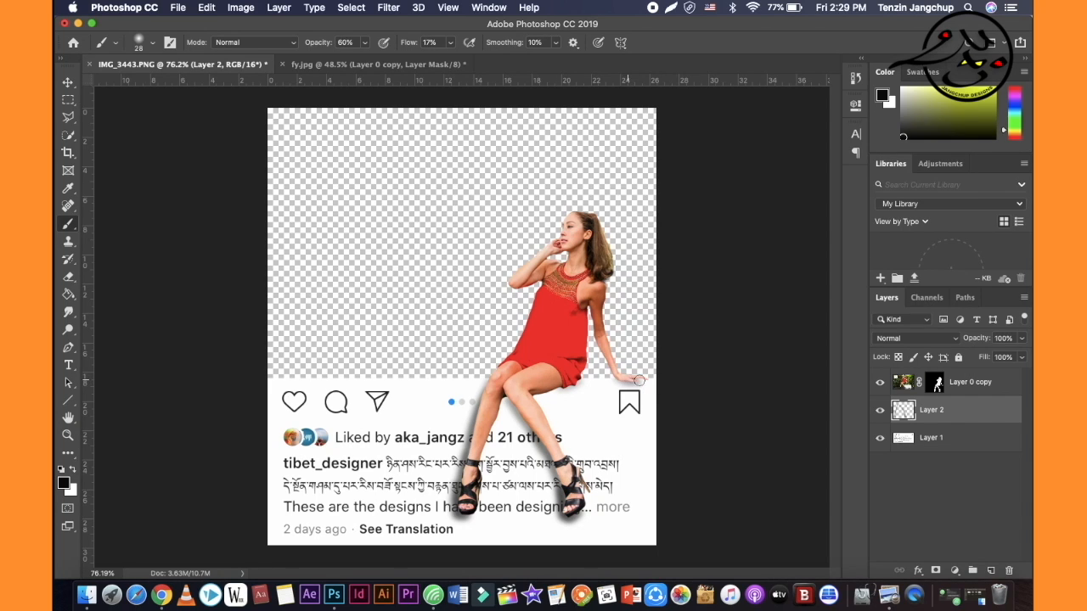
pyautogui.moveTo(631, 381); pyautogui.dragTo(621, 381)
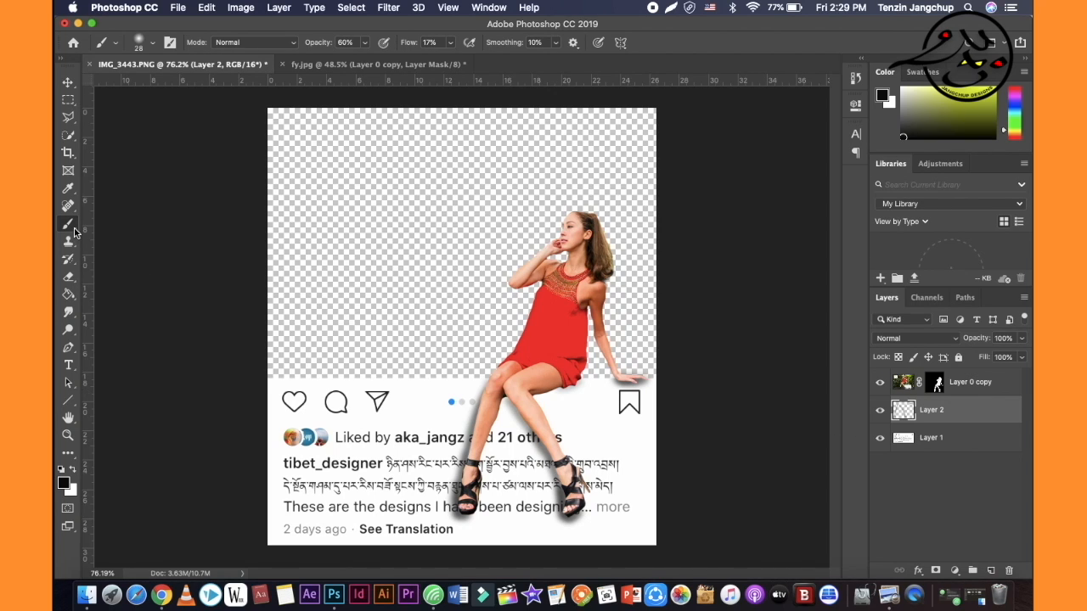
# Open the background images 11.jpg, 22.jpg and 33.jpg.
pyautogui.click(410, 65)
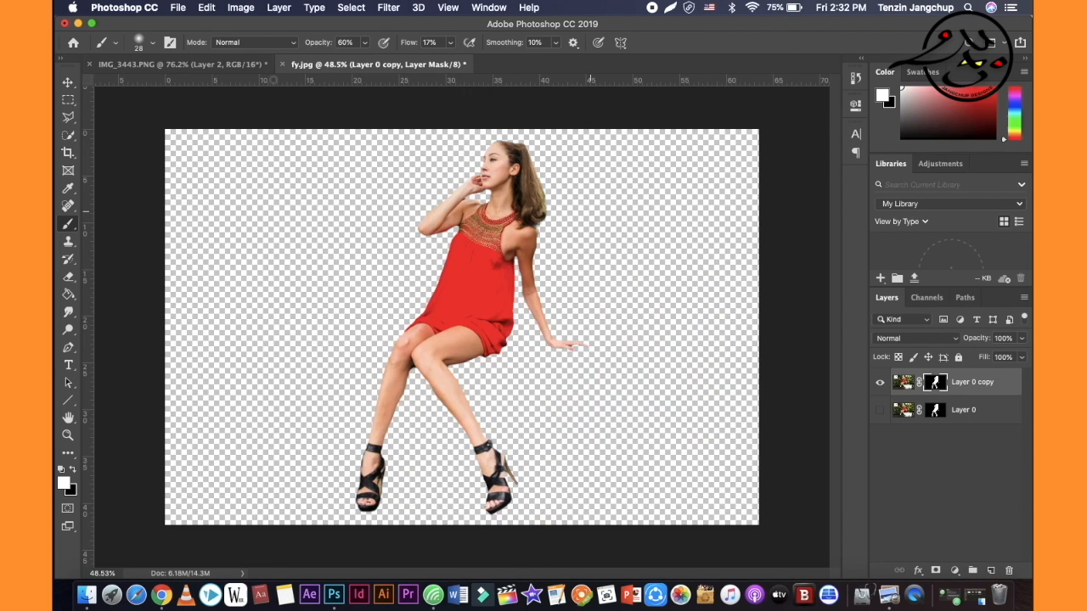
pyautogui.click(178, 8)
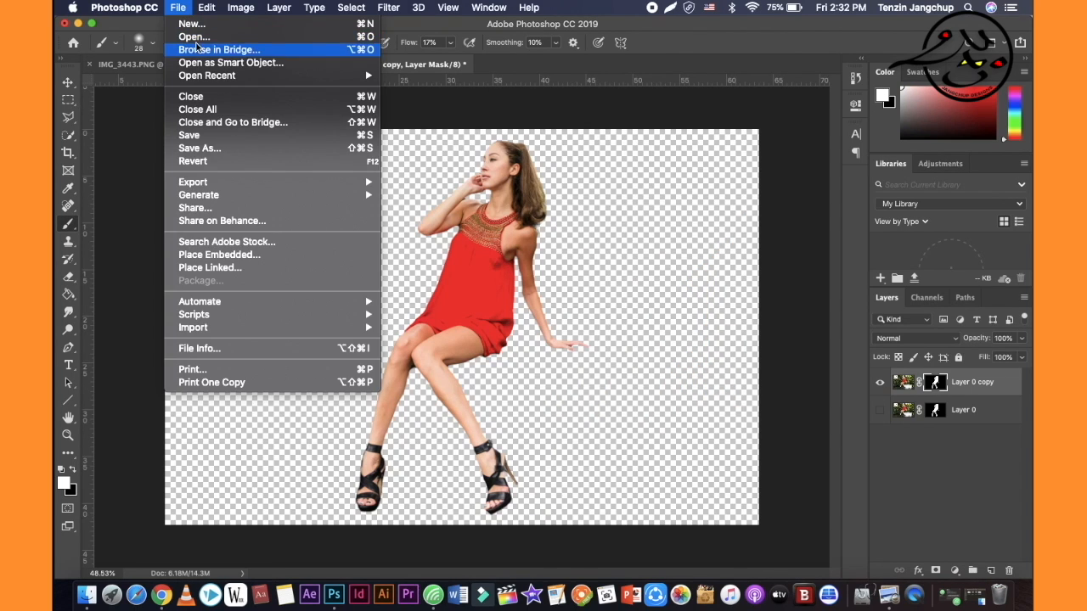
pyautogui.click(195, 48)
pyautogui.click(178, 7)
pyautogui.click(194, 37)
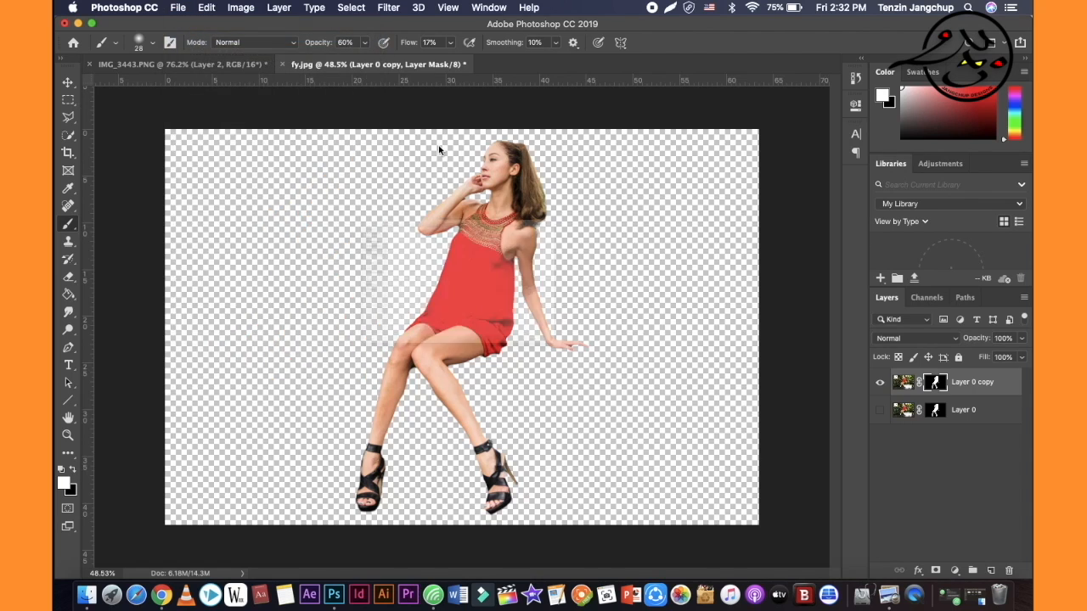
pyautogui.moveTo(399, 85); pyautogui.dragTo(176, 82)
pyautogui.click(834, 527)
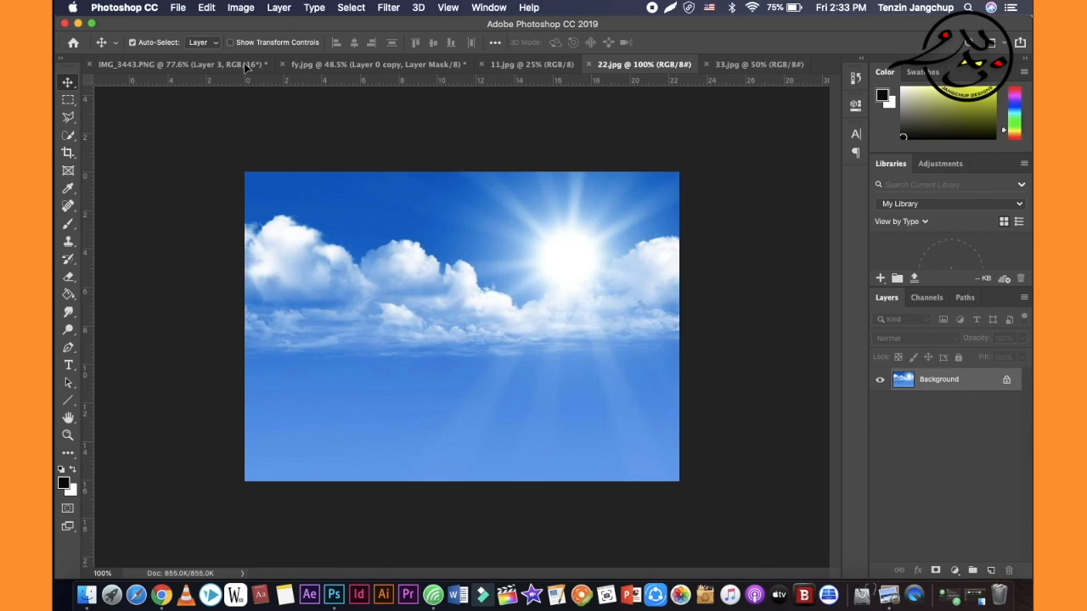
# Bring the sunny sky from 22.jpg into IMG_3443.PNG and enlarge it to fill the area above the caption.
pyautogui.moveTo(246, 68); pyautogui.dragTo(461, 230)
pyautogui.hotkey('ctrl', 't')
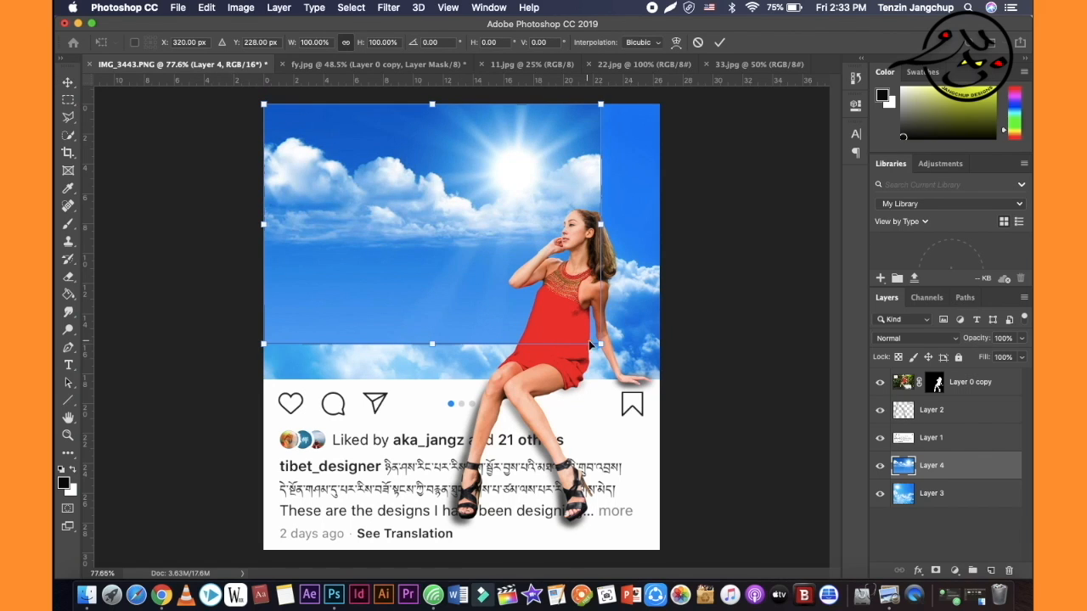
pyautogui.moveTo(599, 344); pyautogui.dragTo(645, 339)
pyautogui.press('Return')
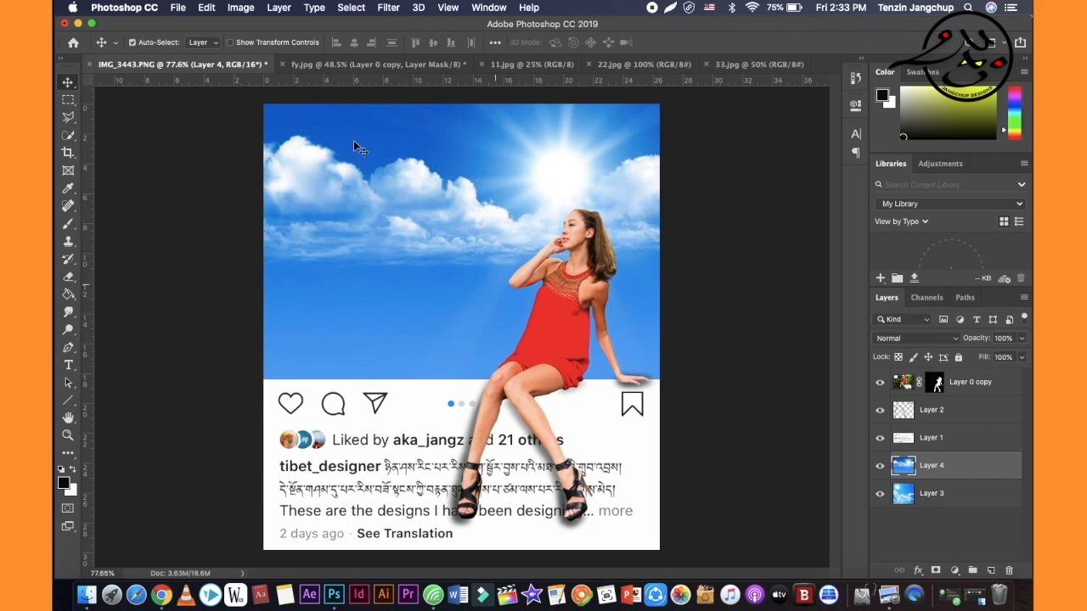
# Try to flip the whole canvas horizontally.
pyautogui.click(242, 8)
pyautogui.moveTo(336, 140)
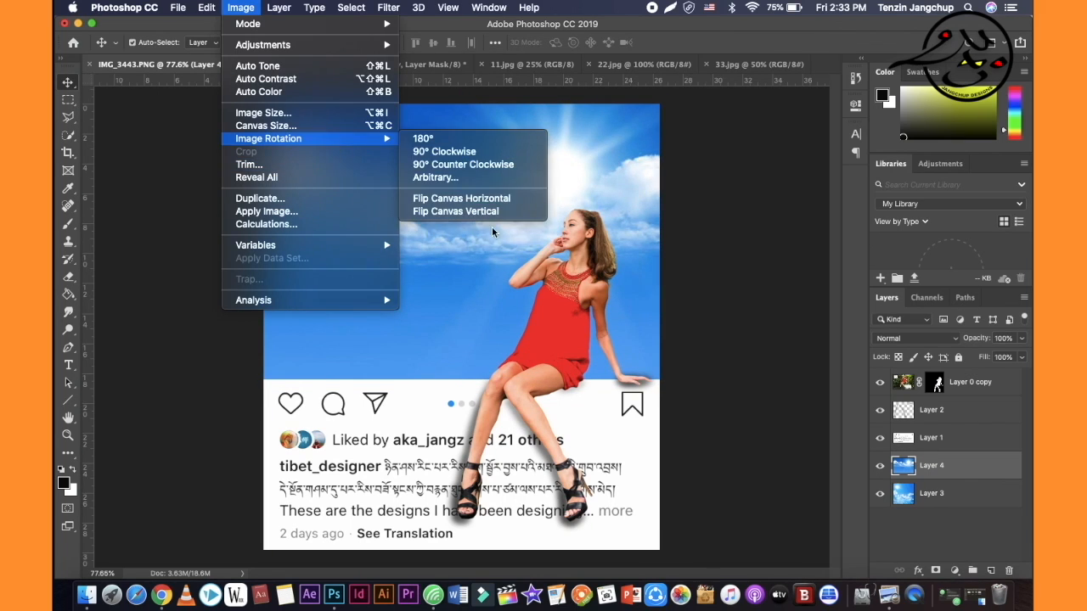
pyautogui.click(592, 199)
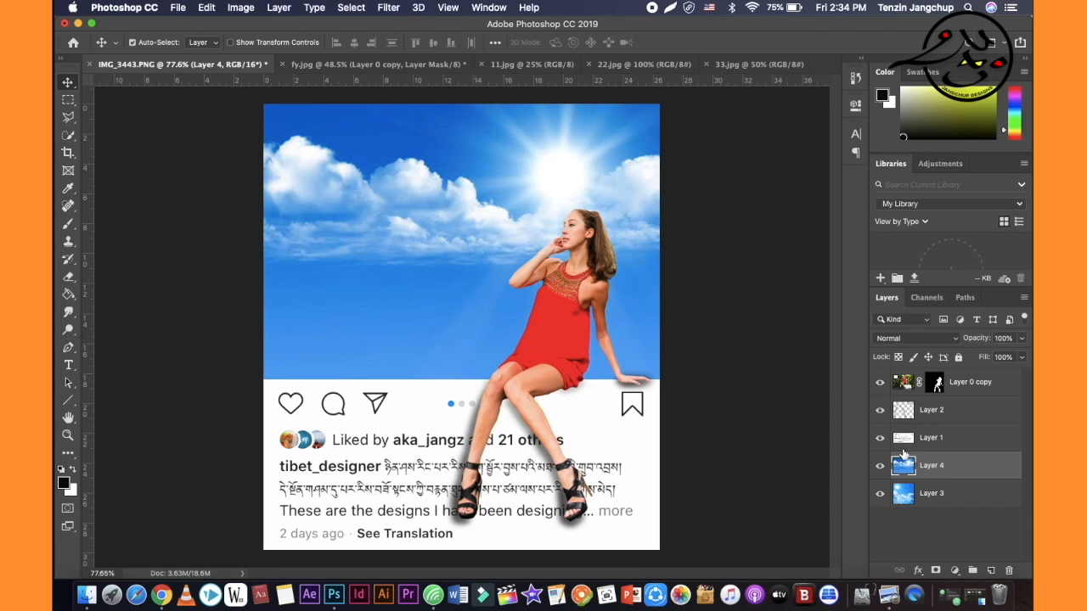
# Flip only the sunny sky on Layer 4 horizontally so the sun sits on the side away from the woman.
pyautogui.click(207, 8)
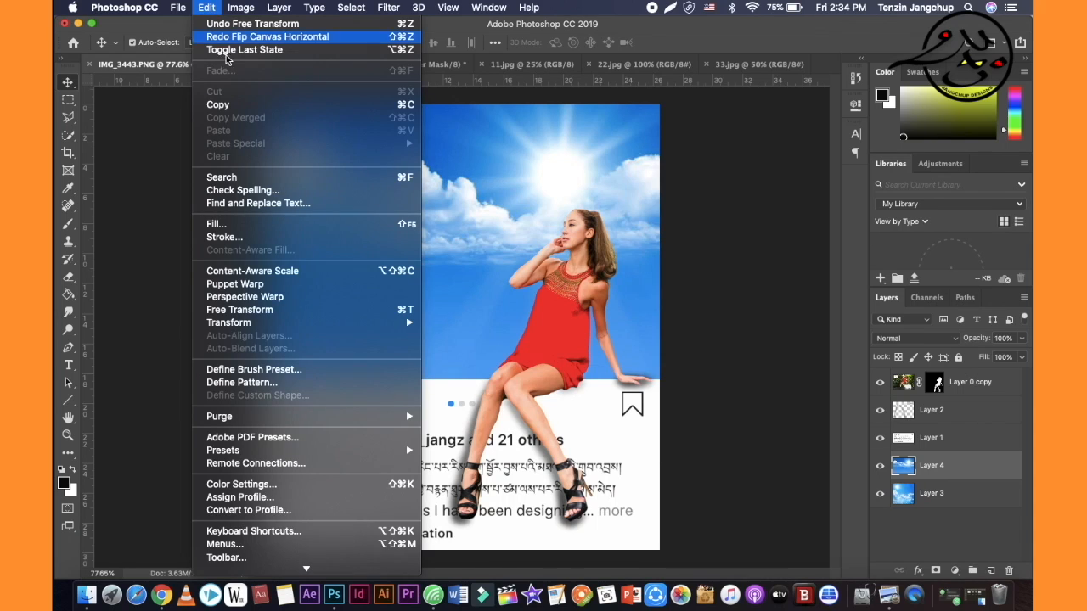
pyautogui.moveTo(311, 325)
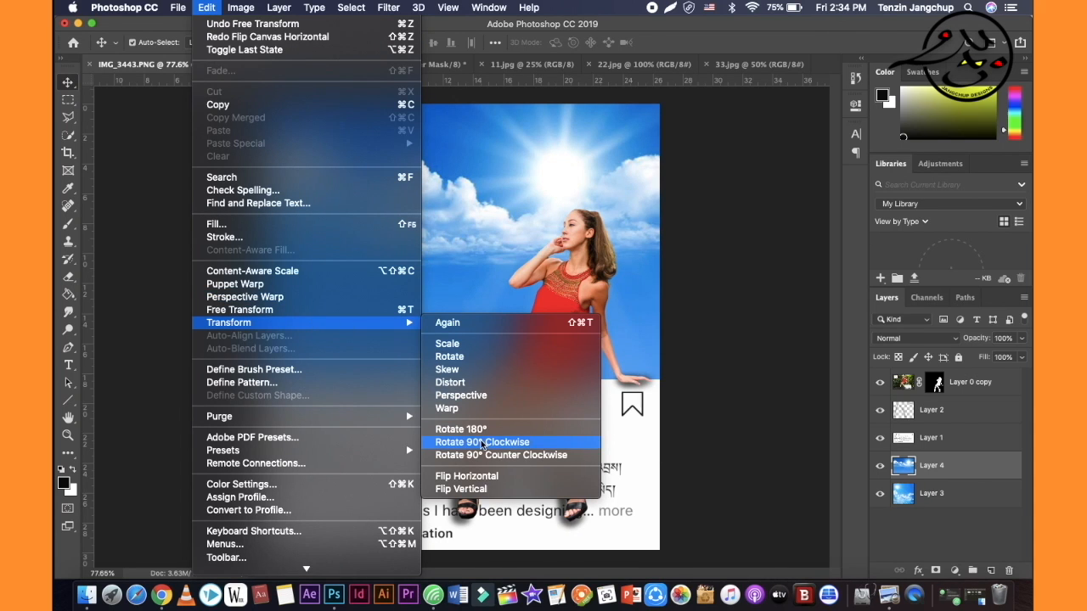
pyautogui.click(485, 477)
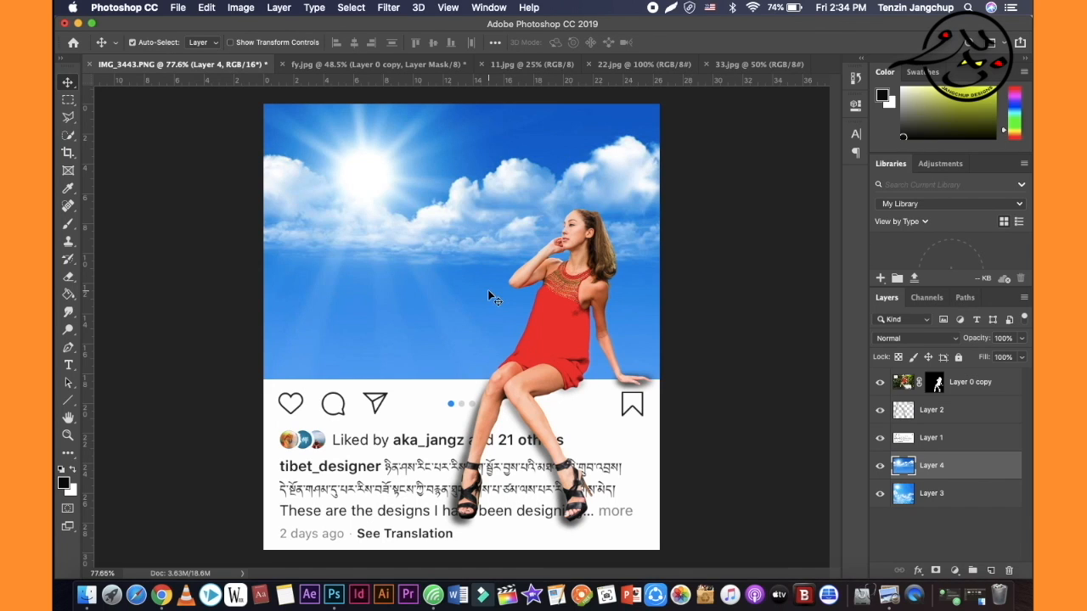
# Save a JPEG copy of the composite to the Desktop as IMG_3443.jpg, with quality 10 (Maximum) and the Baseline ("Standard") format.
pyautogui.click(177, 8)
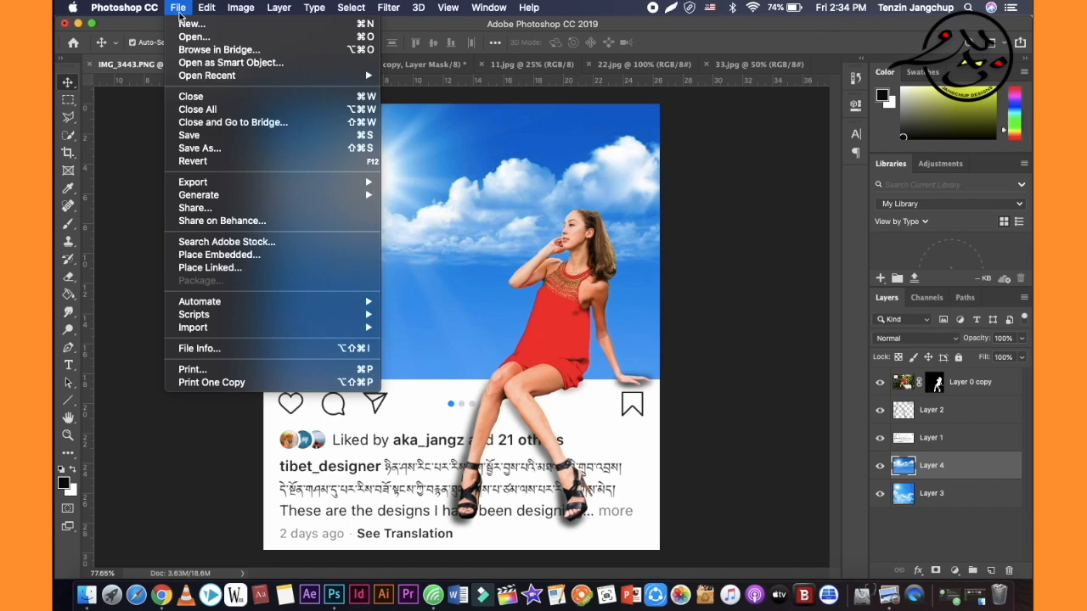
pyautogui.click(223, 148)
pyautogui.click(544, 367)
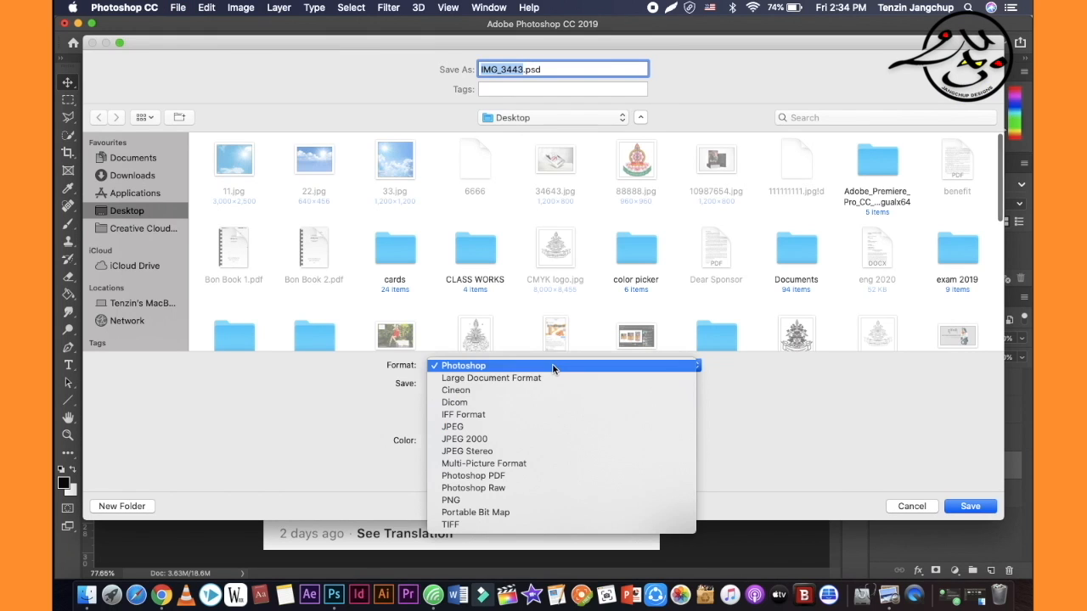
pyautogui.click(528, 426)
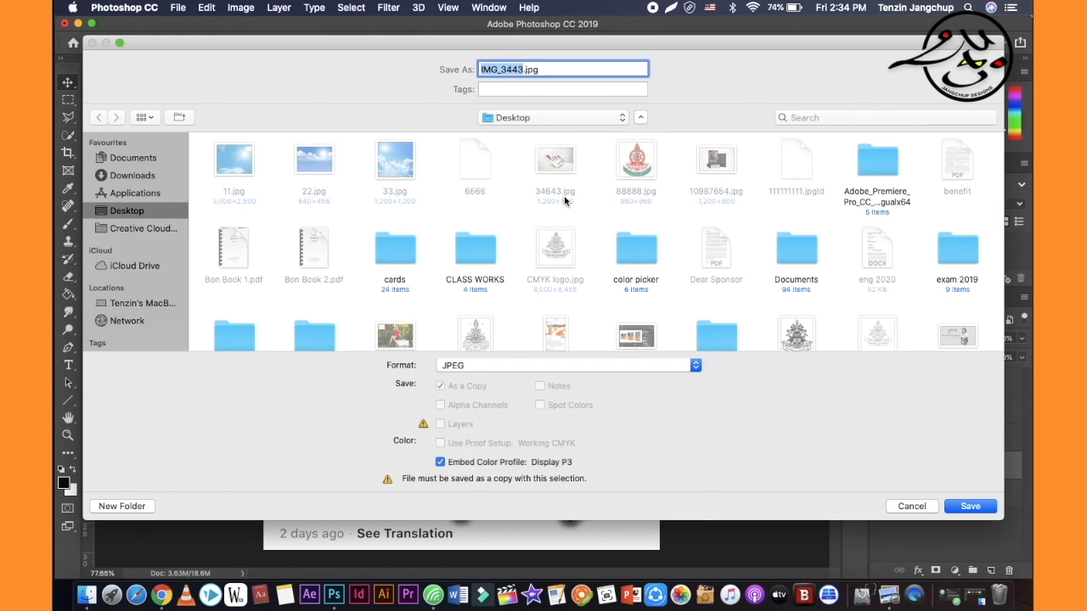
pyautogui.click(956, 504)
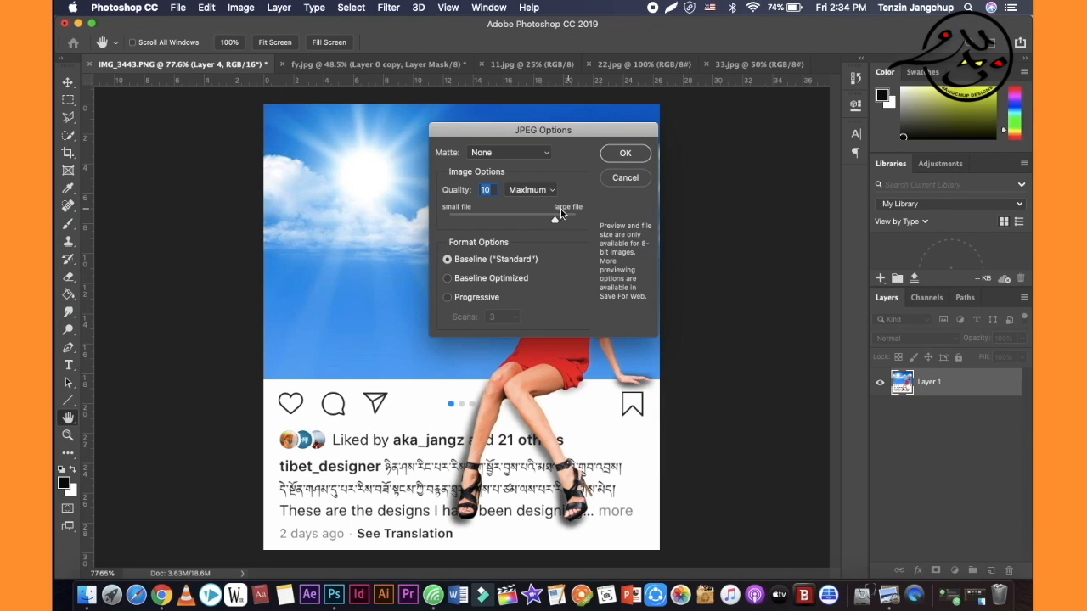
pyautogui.click(631, 157)
# Switch to the Finder desktop, expand the Images stack and open the exported IMG_3443.jpg.
pyautogui.hotkey('ctrl', 'Right')
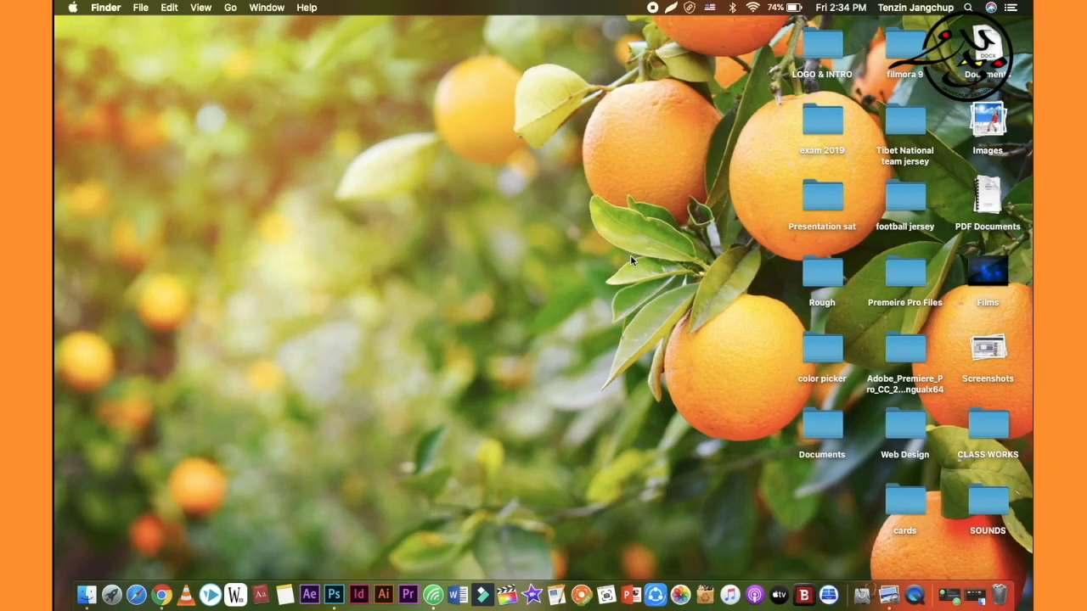
pyautogui.click(986, 136)
pyautogui.doubleClick(992, 199)
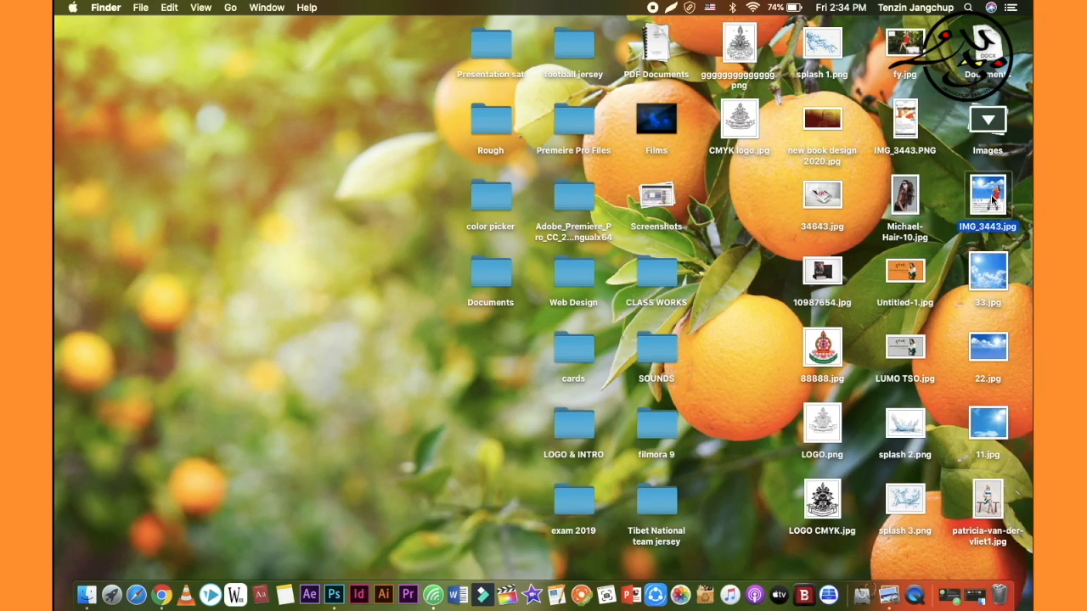